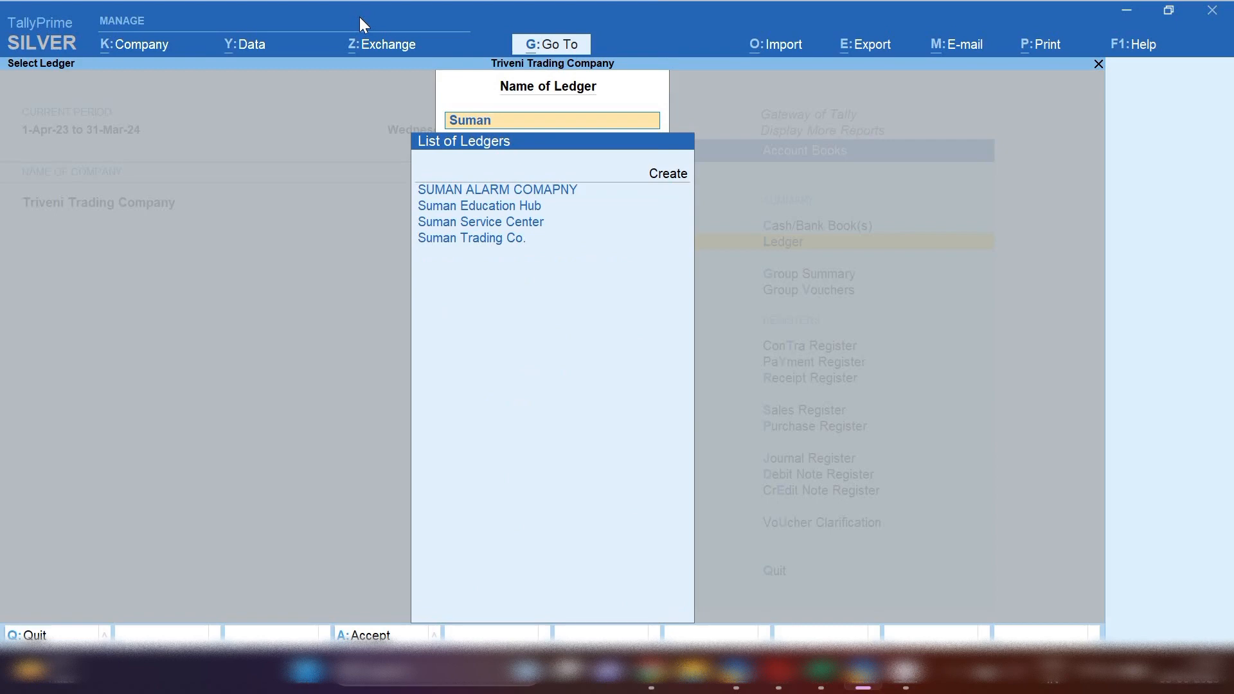
# Open the SUMAN ALARM COMAPNY ledger's vouchers and change the report period to 1-5-2023 through 31.5.23
pyautogui.press('Return')
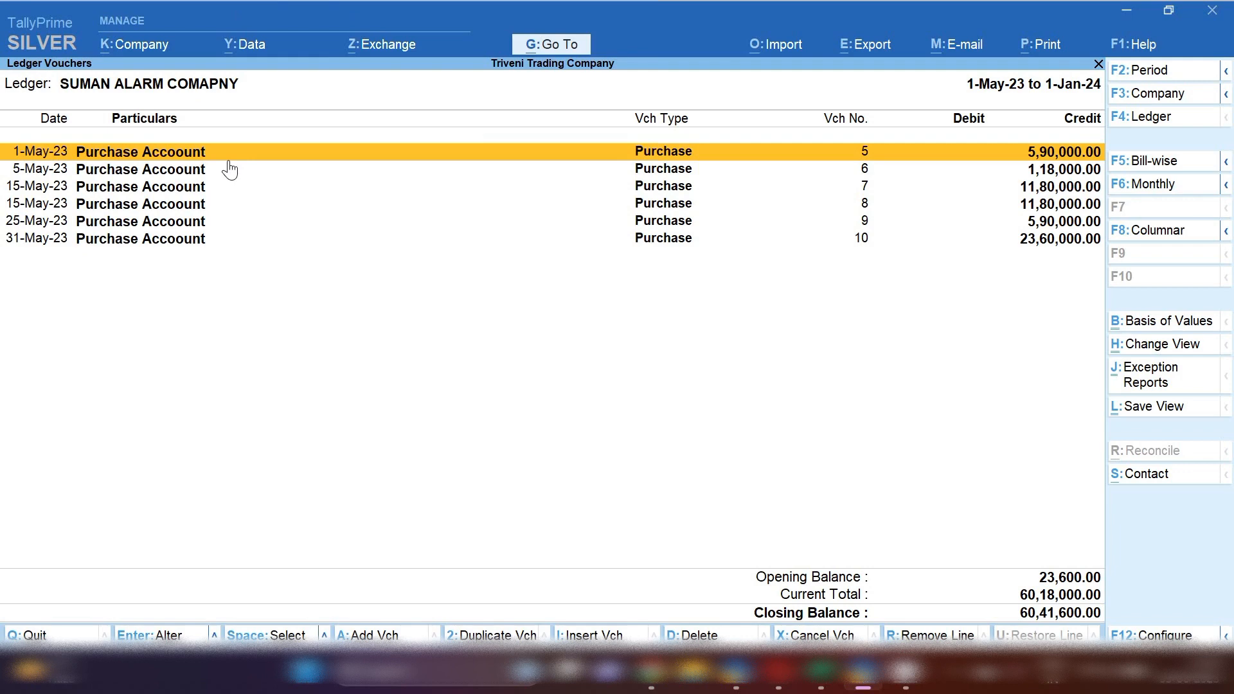
pyautogui.hotkey('alt', 'F2')
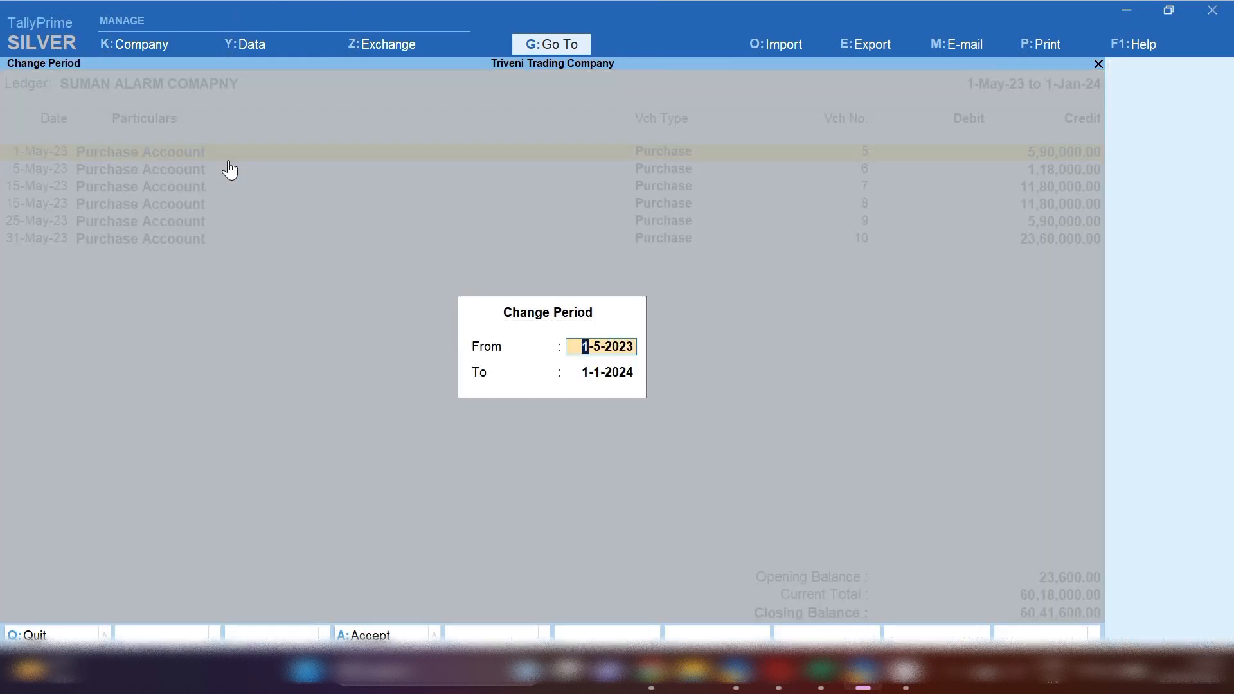
pyautogui.press('Return')
pyautogui.write('31.5')
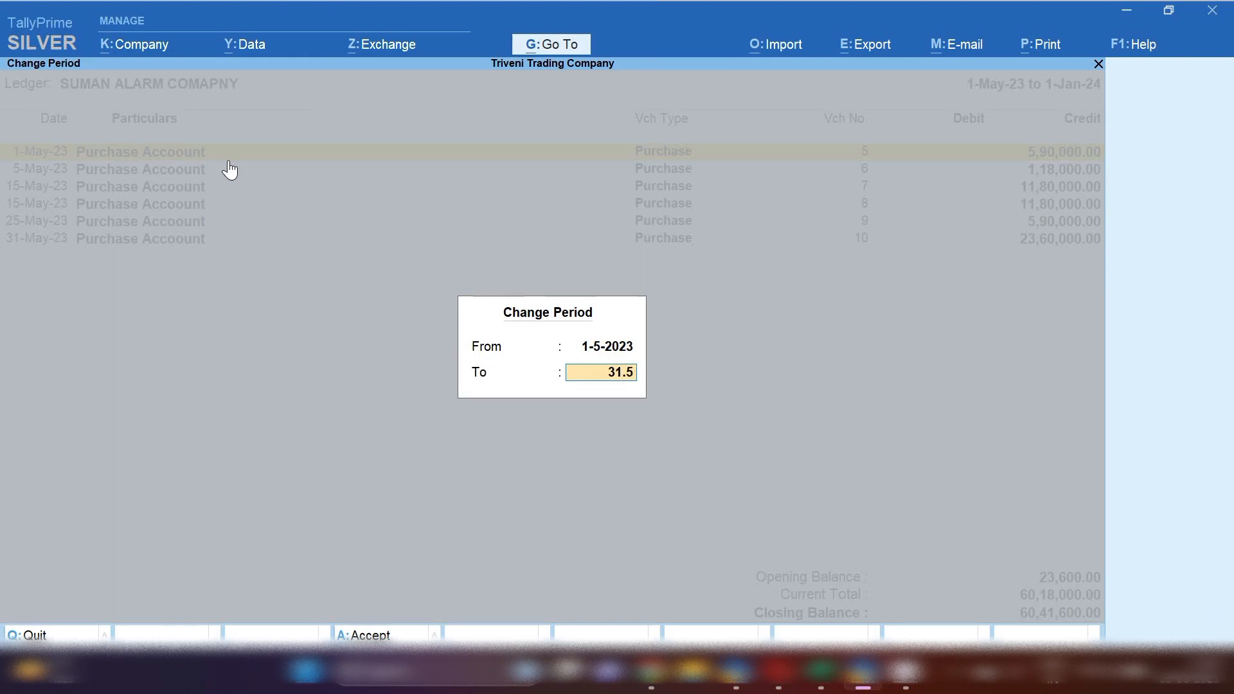
pyautogui.write('.23')
pyautogui.press('Return')
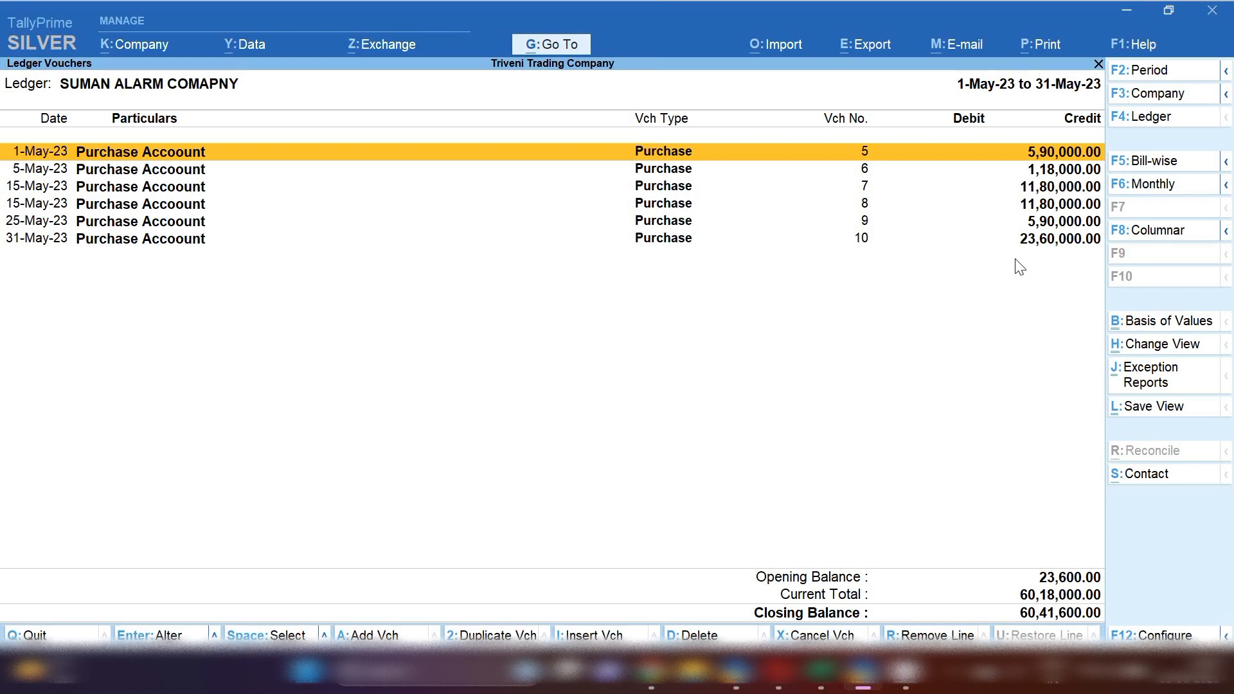
pyautogui.press('space')
pyautogui.press('Down')
pyautogui.press('Down')
pyautogui.press('Down')
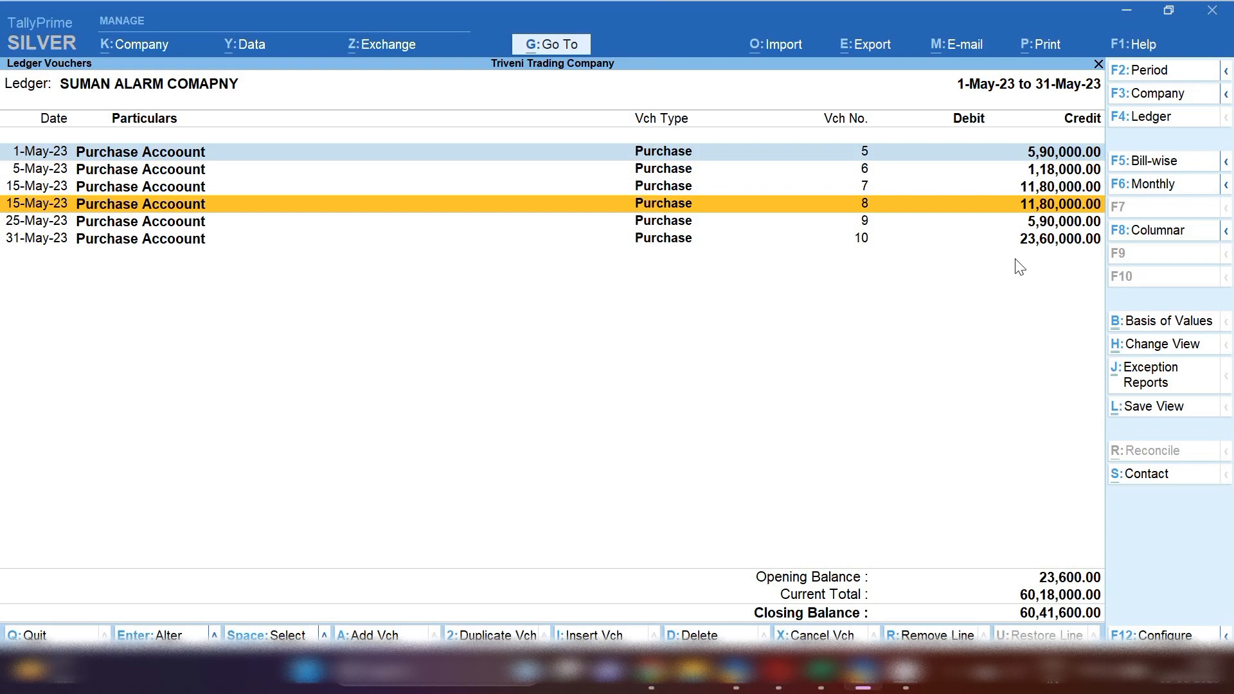
pyautogui.press('Up')
pyautogui.press('Up')
pyautogui.press('Up')
pyautogui.press('space')
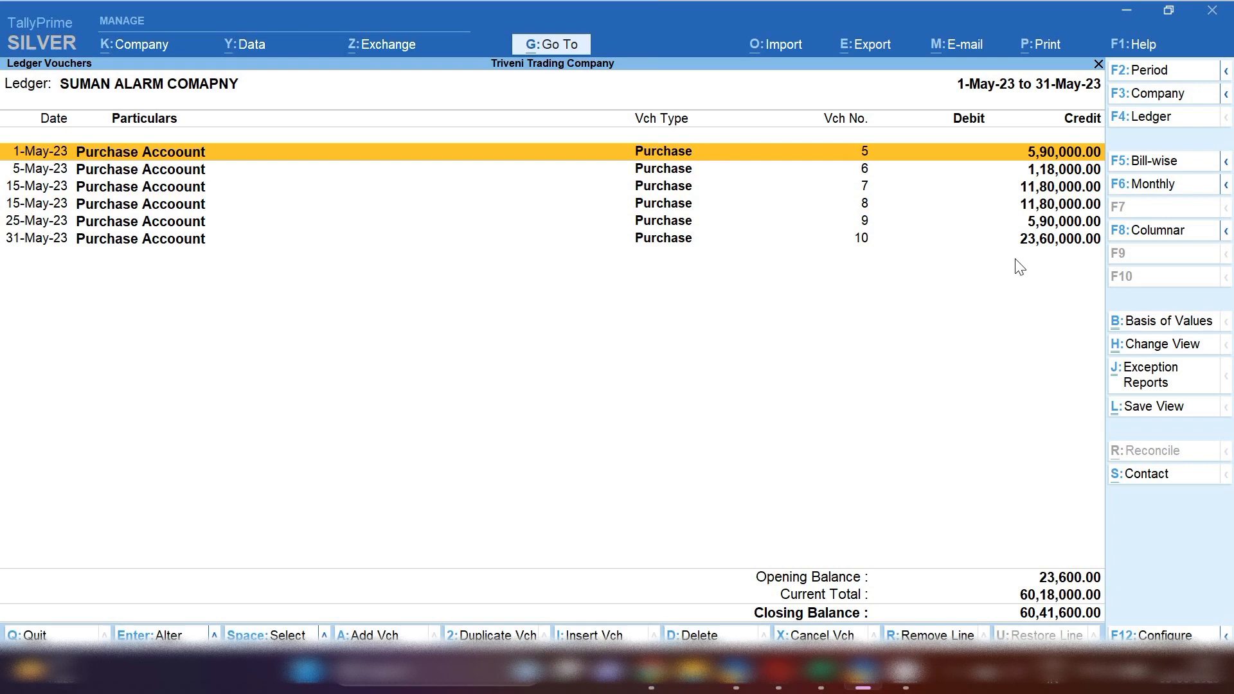
# Open the 1-May-23 purchase voucher to review its items and taxes, then leave it without changes
pyautogui.press('Return')
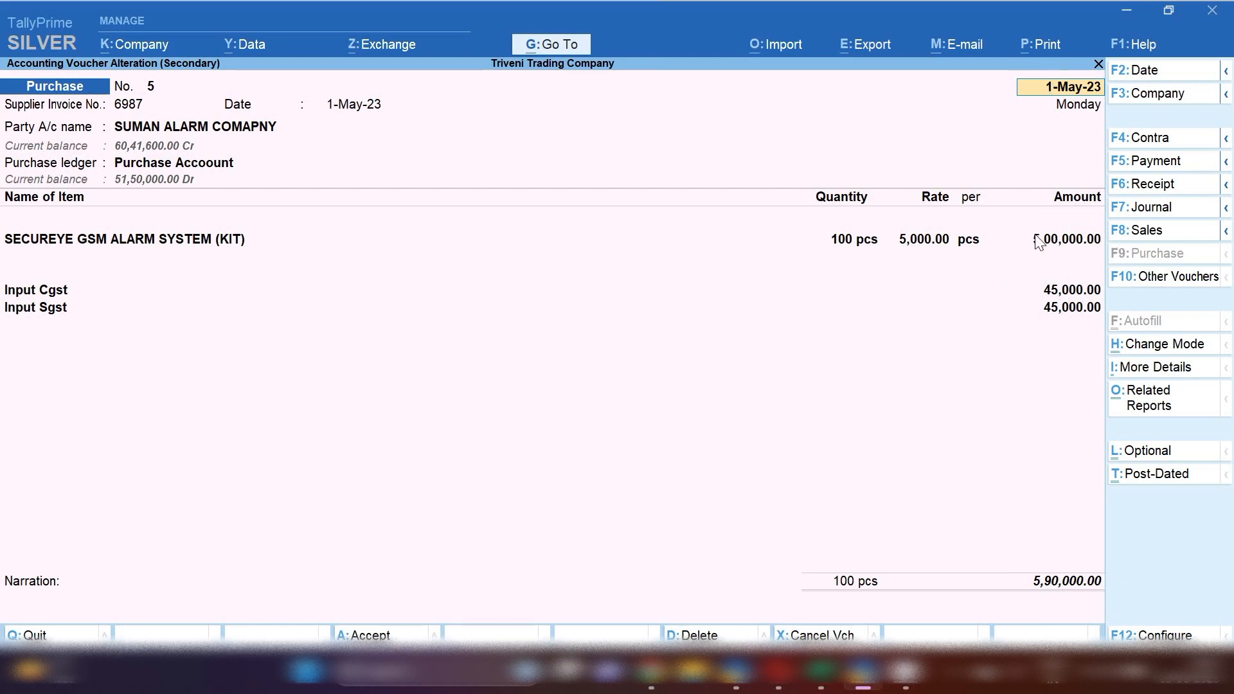
pyautogui.press('Escape')
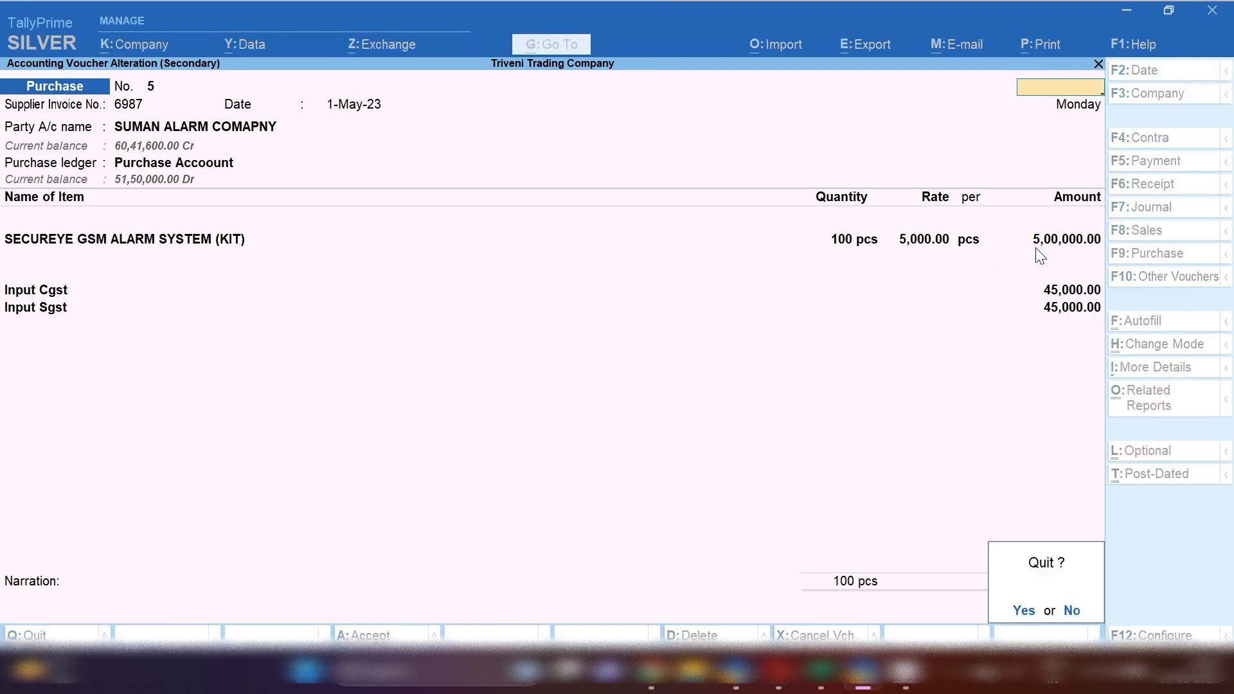
pyautogui.press('y')
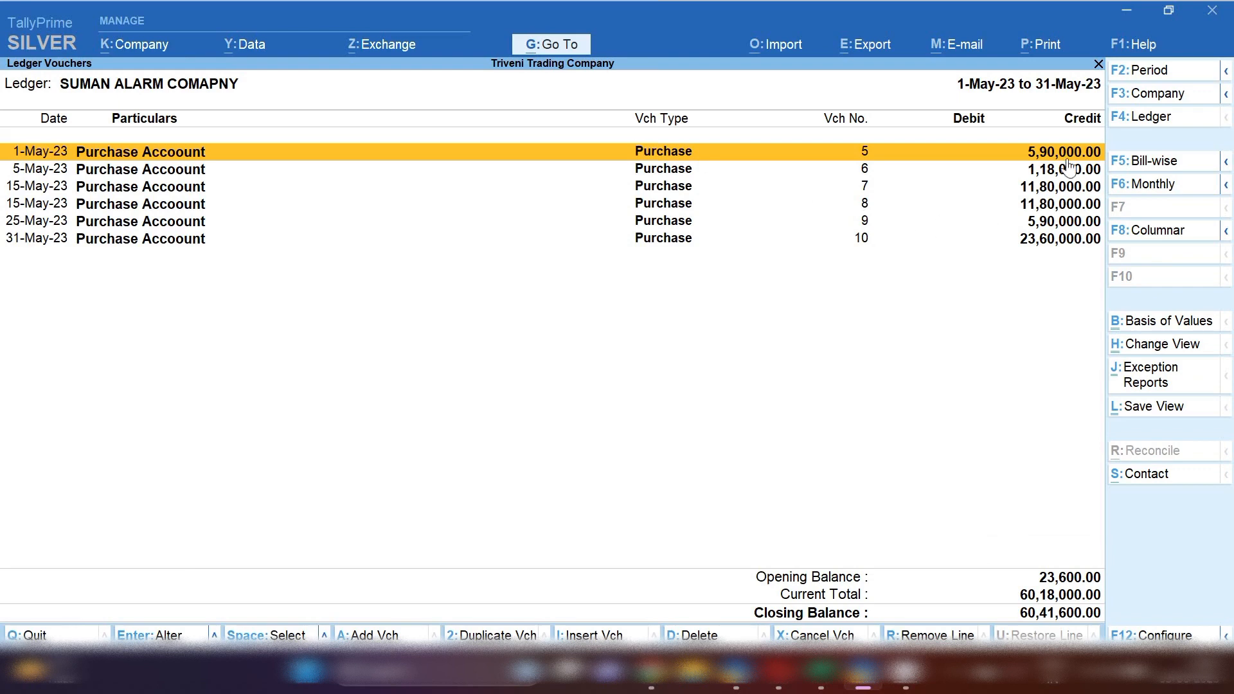
pyautogui.press('Return')
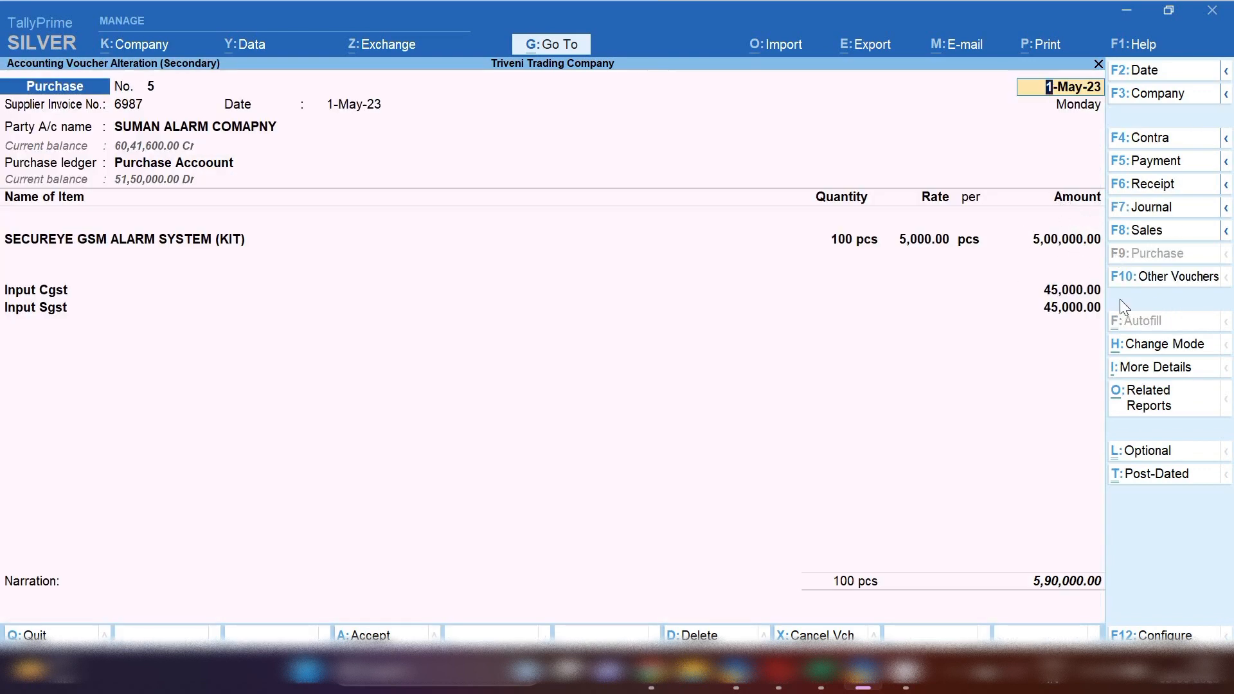
pyautogui.press('BackSpace')
pyautogui.press('Escape')
# Review the following purchase vouchers one by one, quitting each without changes
pyautogui.press('Down')
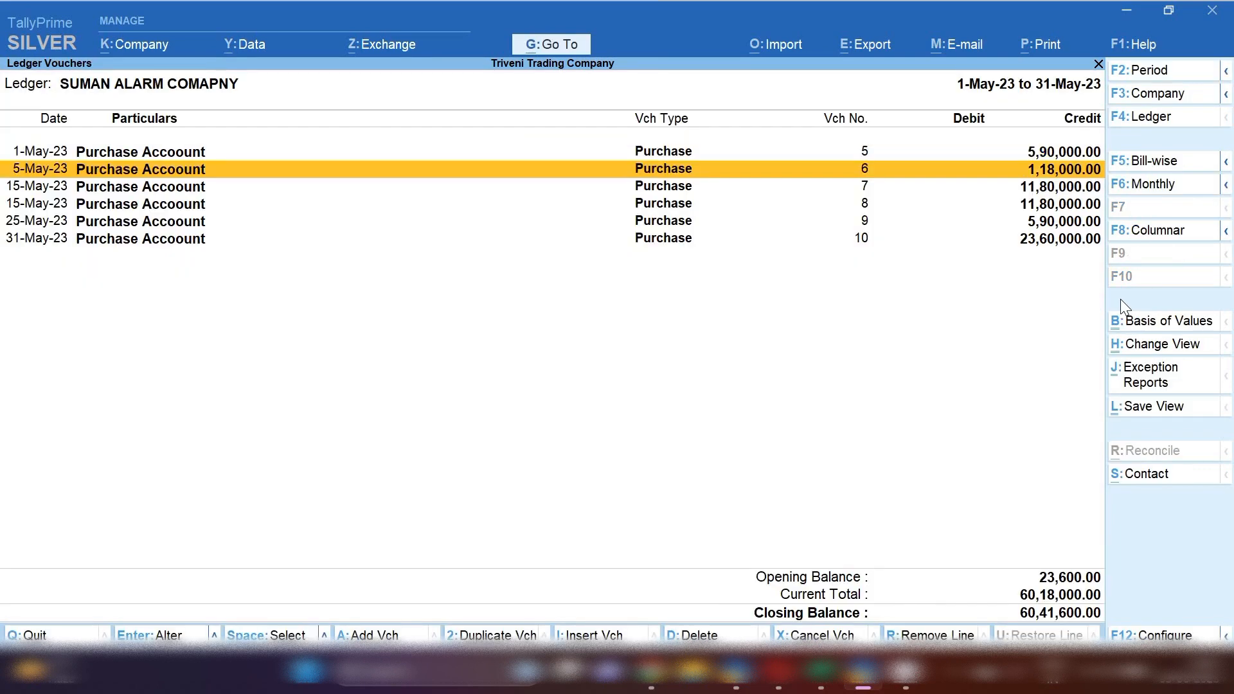
pyautogui.press('Return')
pyautogui.press('Escape')
pyautogui.press('Down')
pyautogui.press('Return')
pyautogui.press('BackSpace')
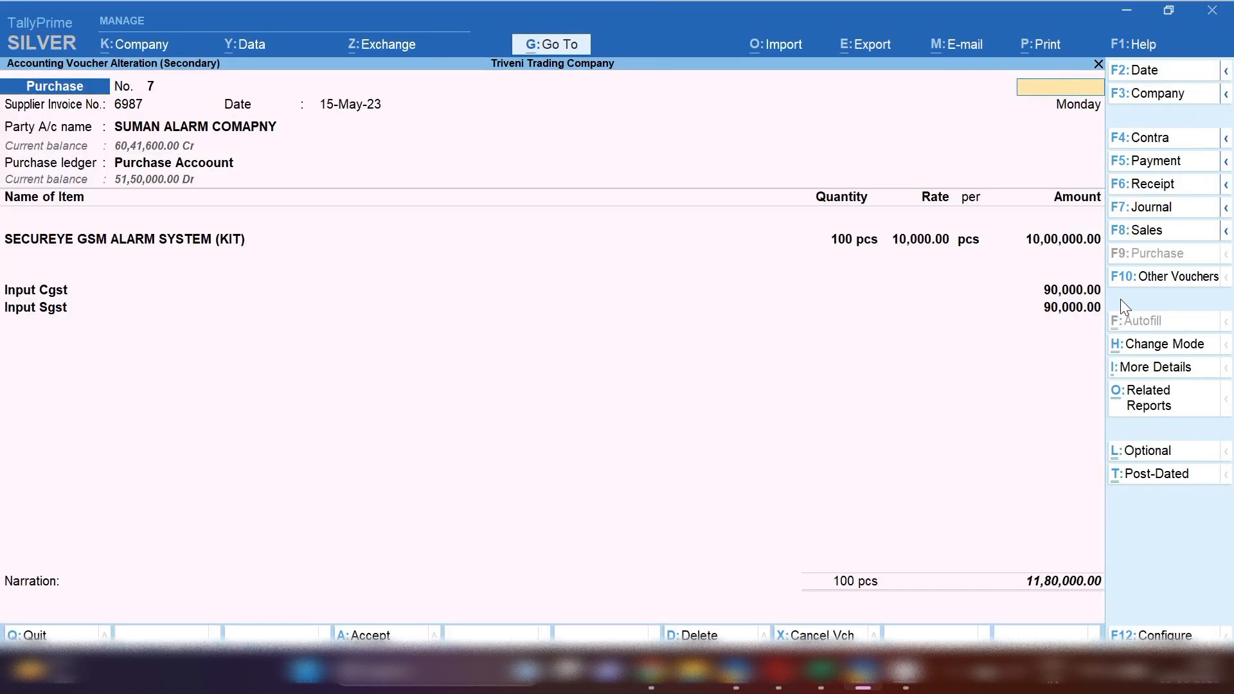
pyautogui.press('Escape')
pyautogui.press('y')
pyautogui.press('Down')
pyautogui.press('Return')
pyautogui.press('Escape')
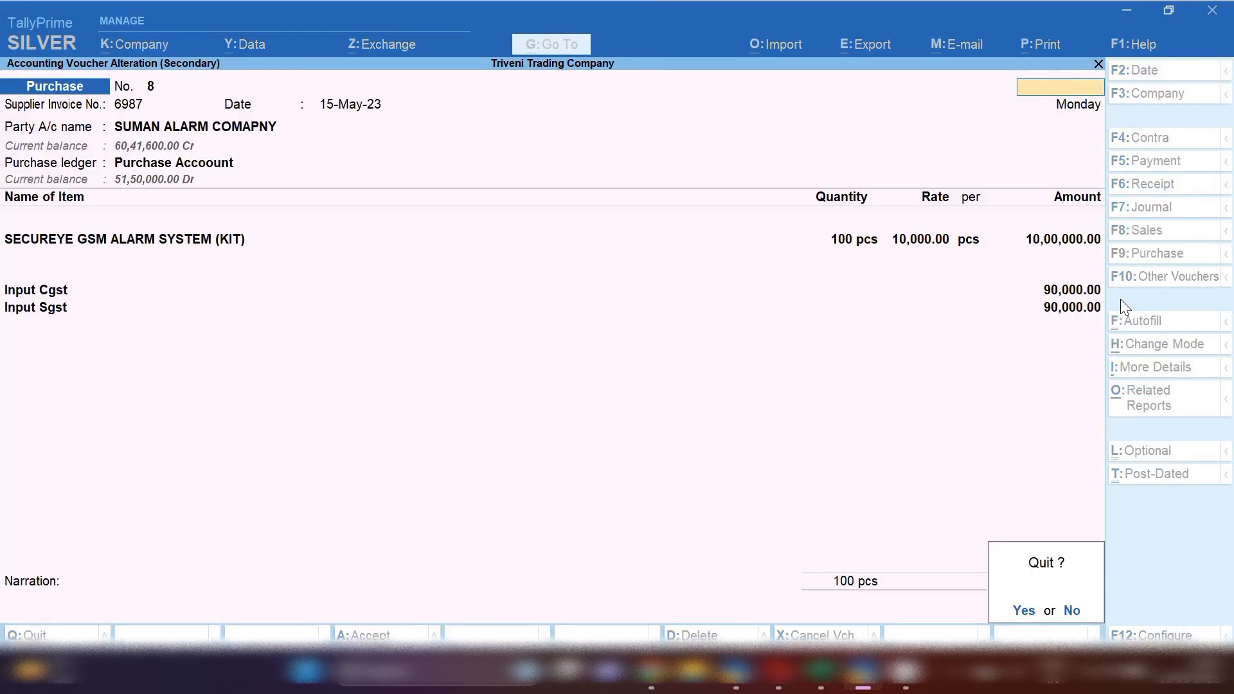
pyautogui.press('y')
pyautogui.press('Down')
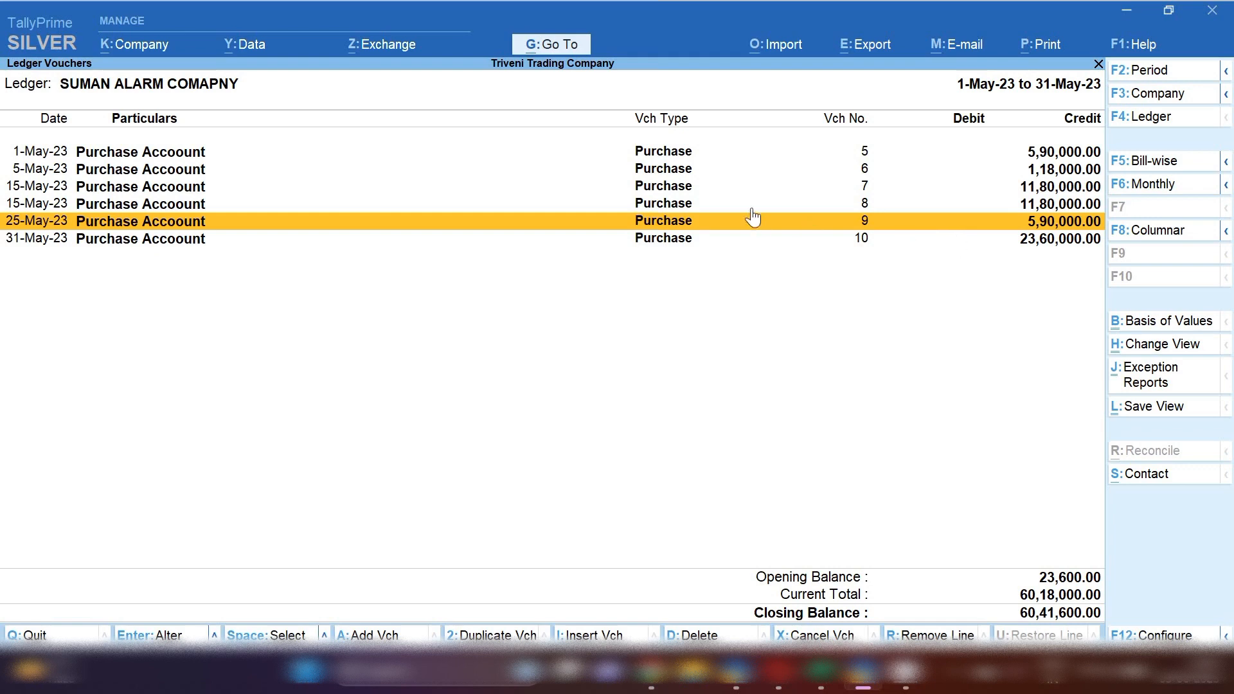
# Switch the ledger report to columnar view, accepting the default column settings
pyautogui.click(1146, 236)
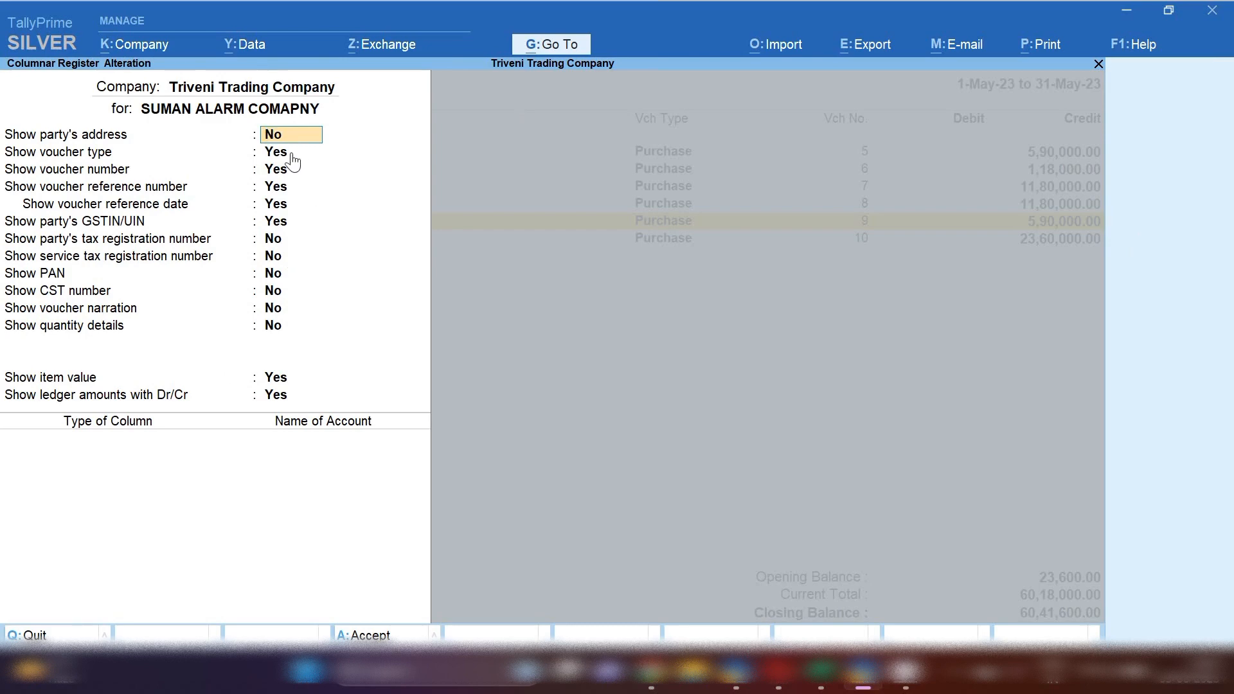
pyautogui.press('ctrl')
pyautogui.hotkey('ctrl', 'a')
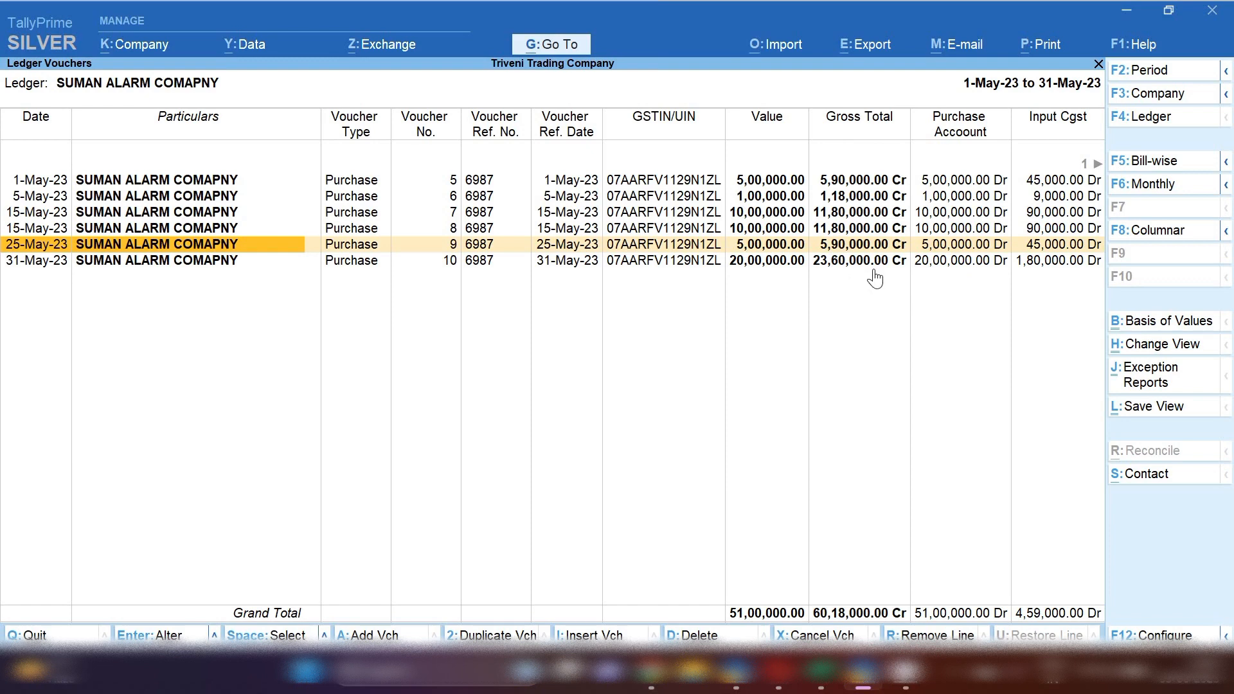
# Scroll across the columnar report to examine all its columns
pyautogui.press('Right')
pyautogui.press('Right')
pyautogui.press('Right')
pyautogui.press('Right')
pyautogui.press('Right')
pyautogui.press('Right')
pyautogui.press('Right')
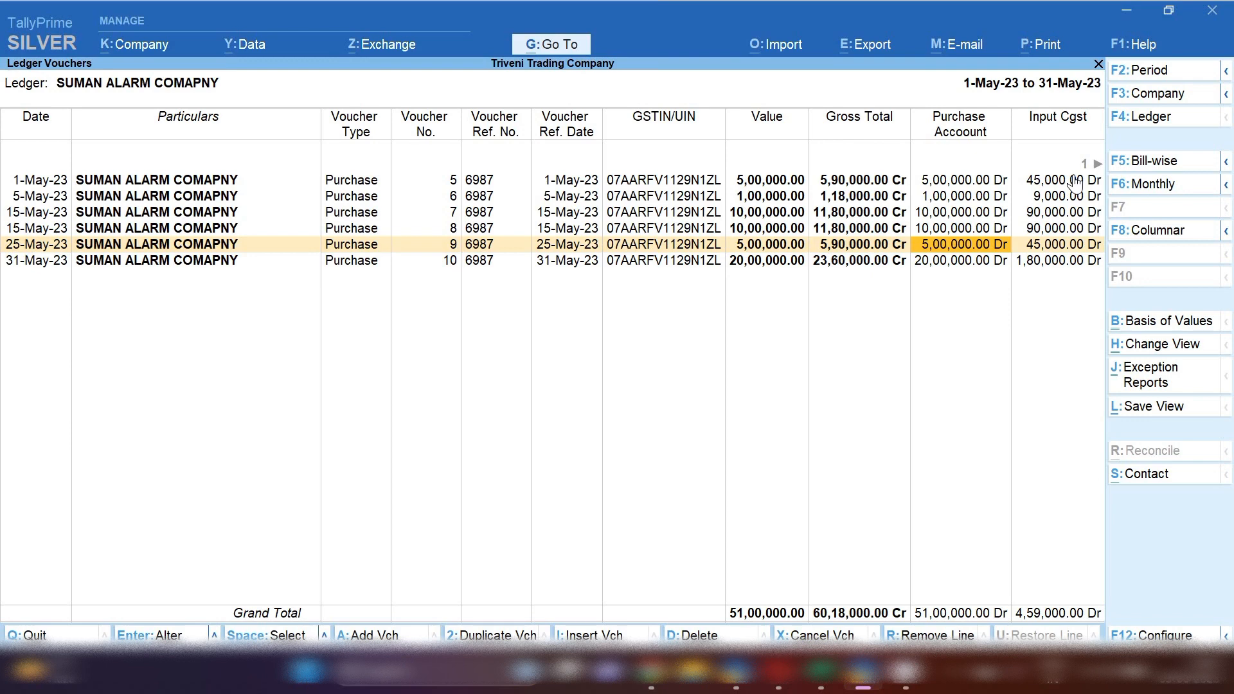
pyautogui.press('Right')
pyautogui.press('Right')
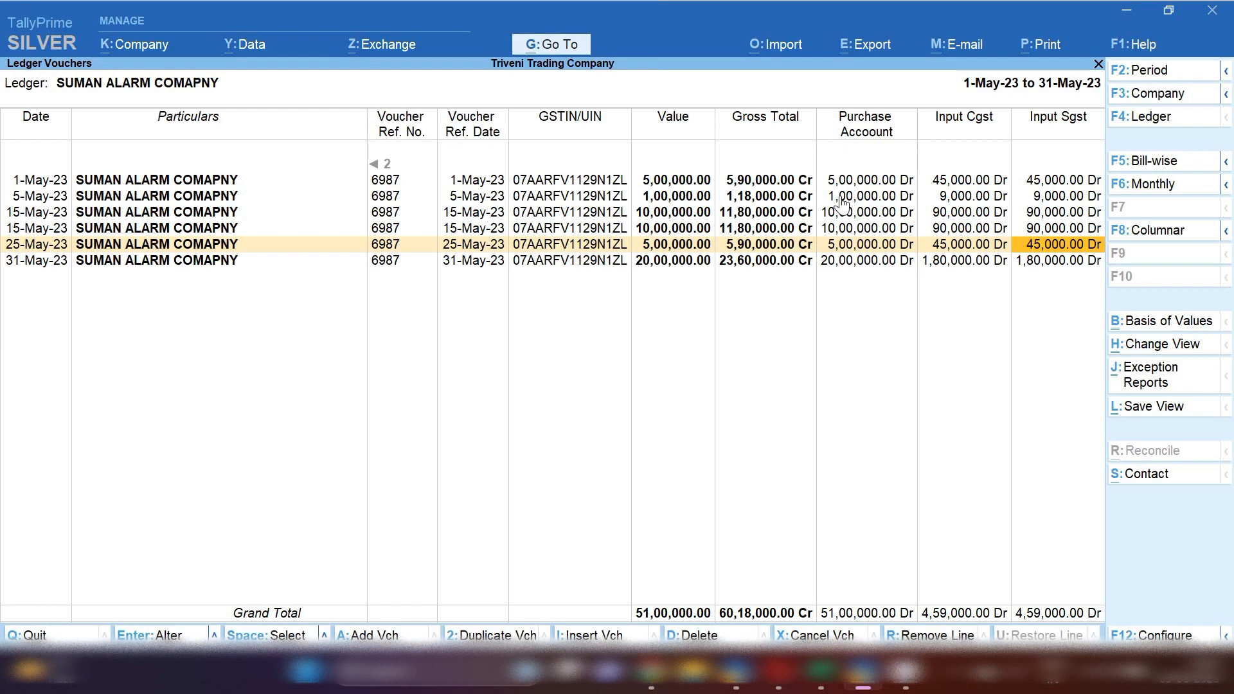
# Export the columnar report as an Excel (Spreadsheet) file named Tally.xlsx to D:\tally setup
pyautogui.click(857, 49)
pyautogui.press('Return')
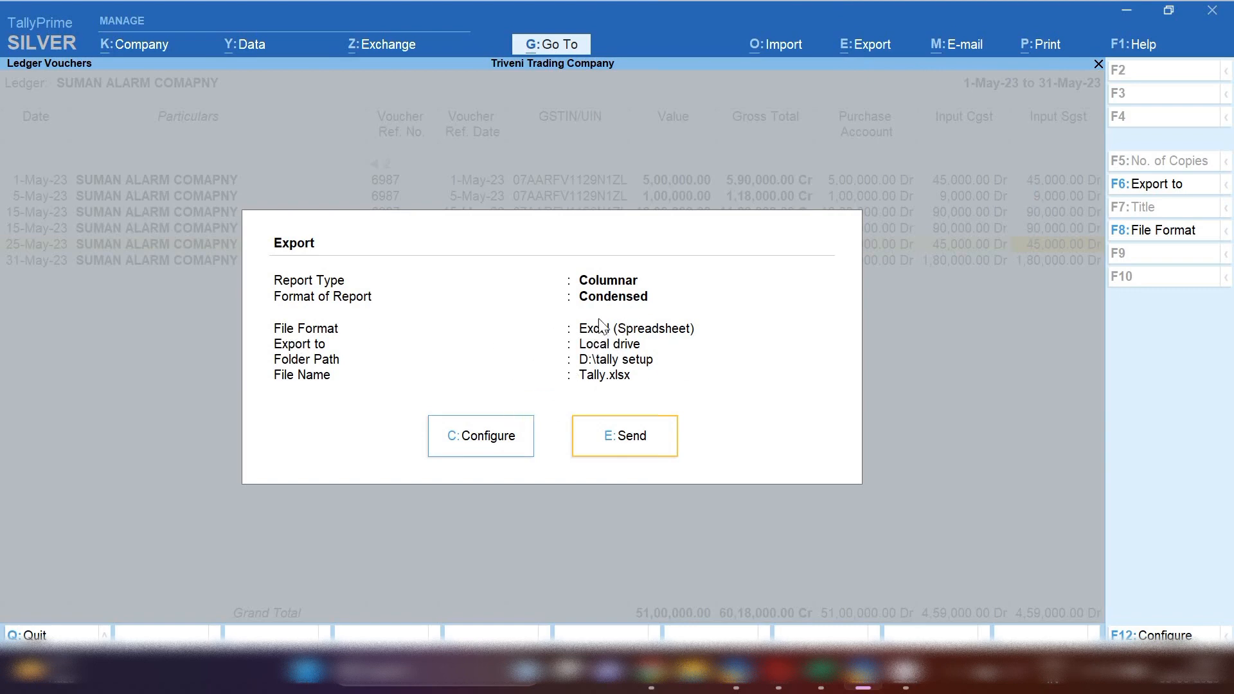
pyautogui.click(500, 445)
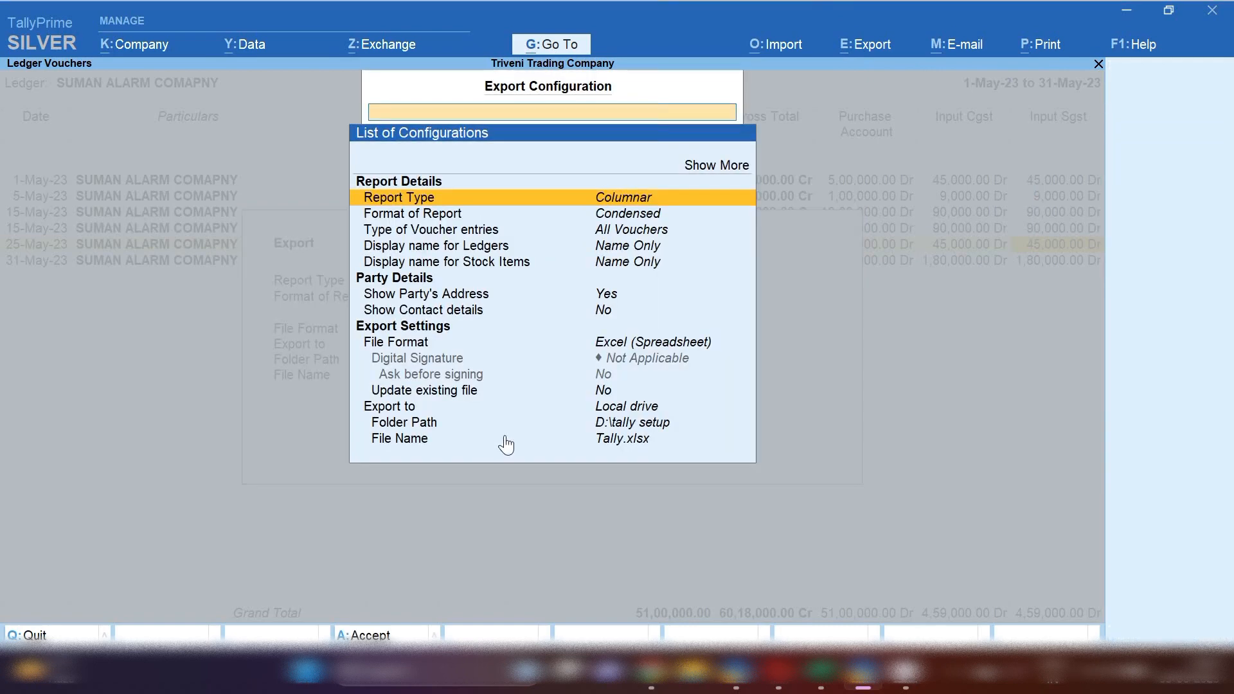
pyautogui.click(615, 344)
pyautogui.press('Return')
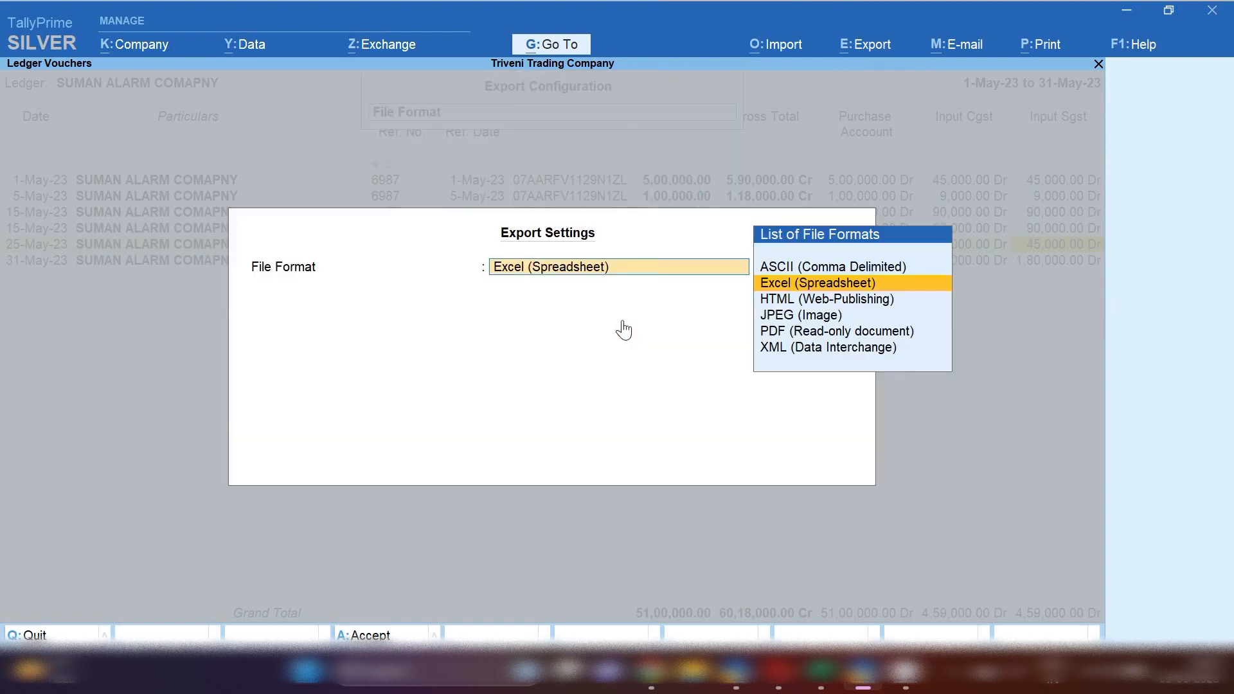
pyautogui.press('Return')
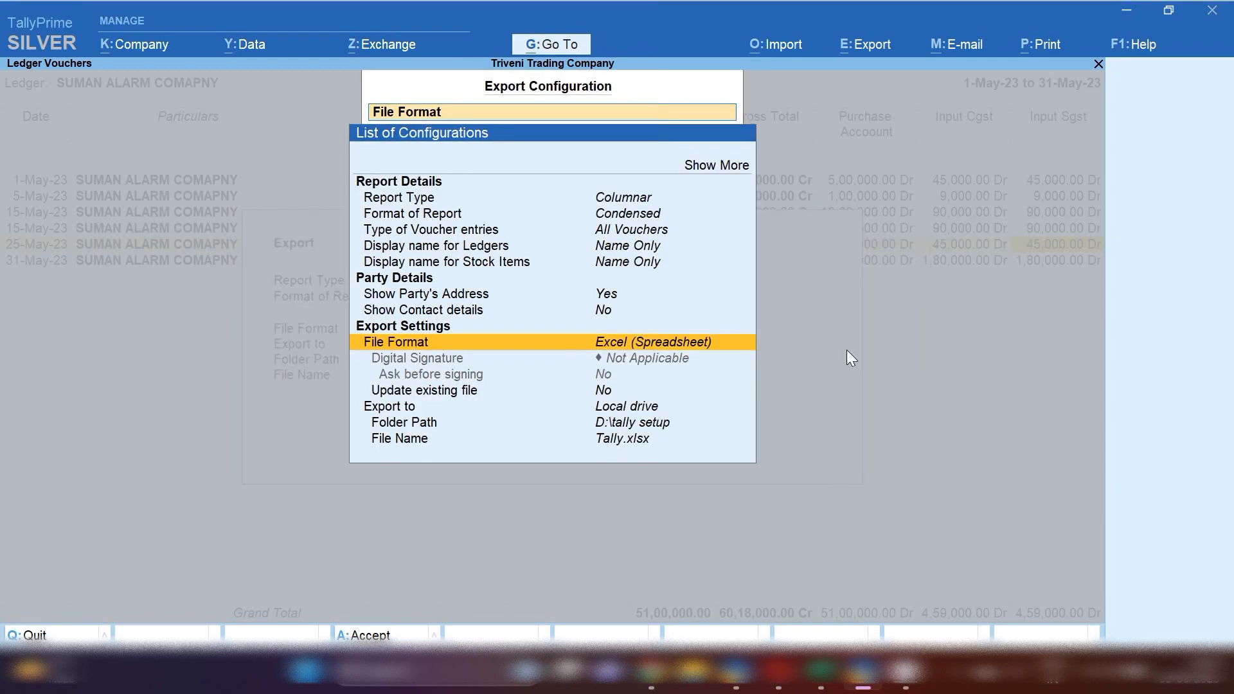
pyautogui.hotkey('ctrl', 'a')
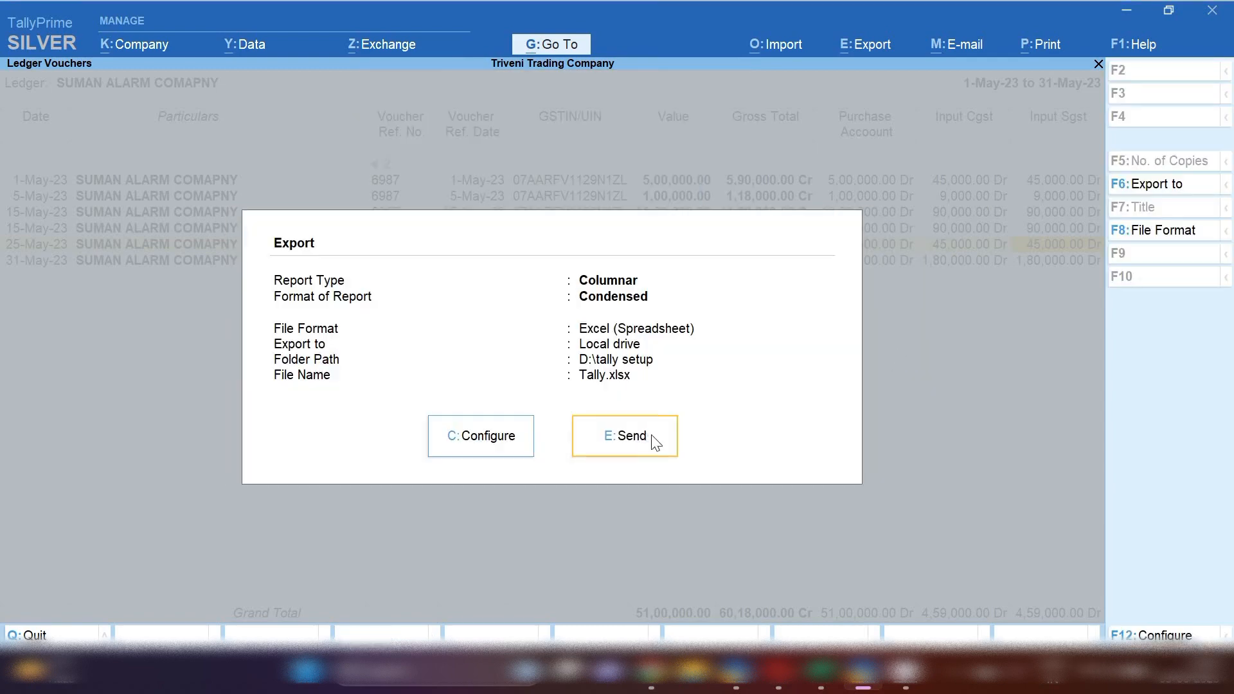
pyautogui.click(649, 440)
pyautogui.press('Return')
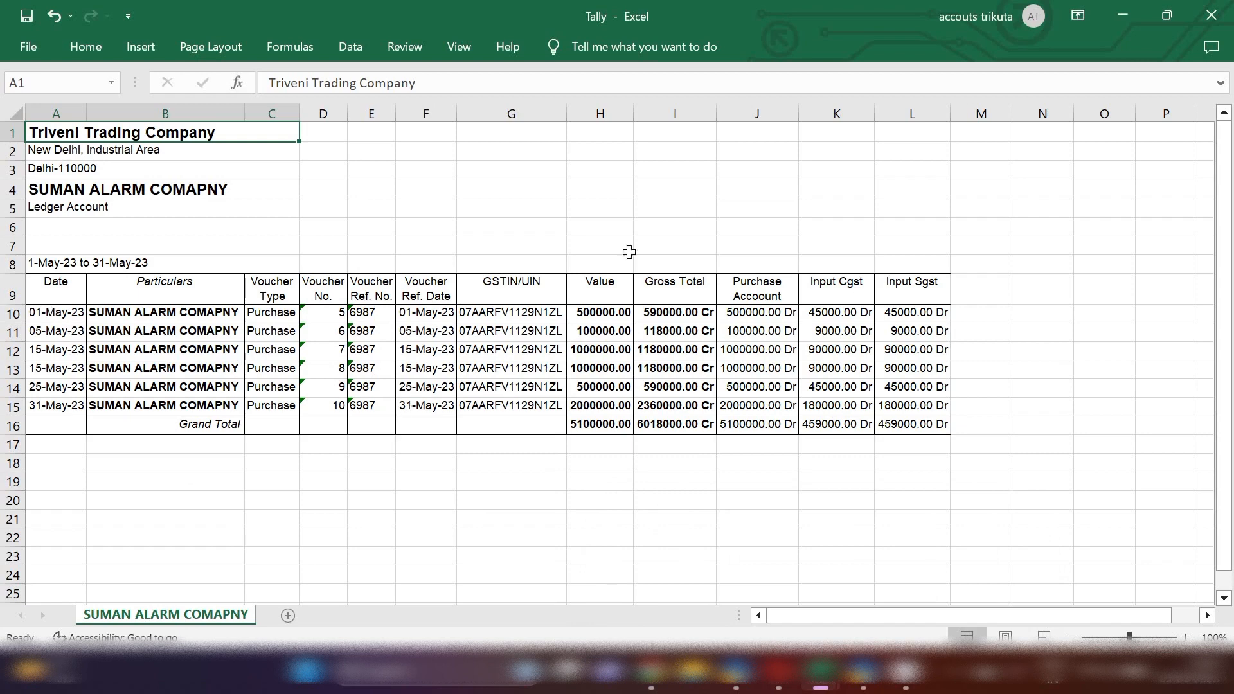
# Examine the Gross Total and Purchase Account columns and their Grand Total cells in the exported workbook
pyautogui.click(688, 110)
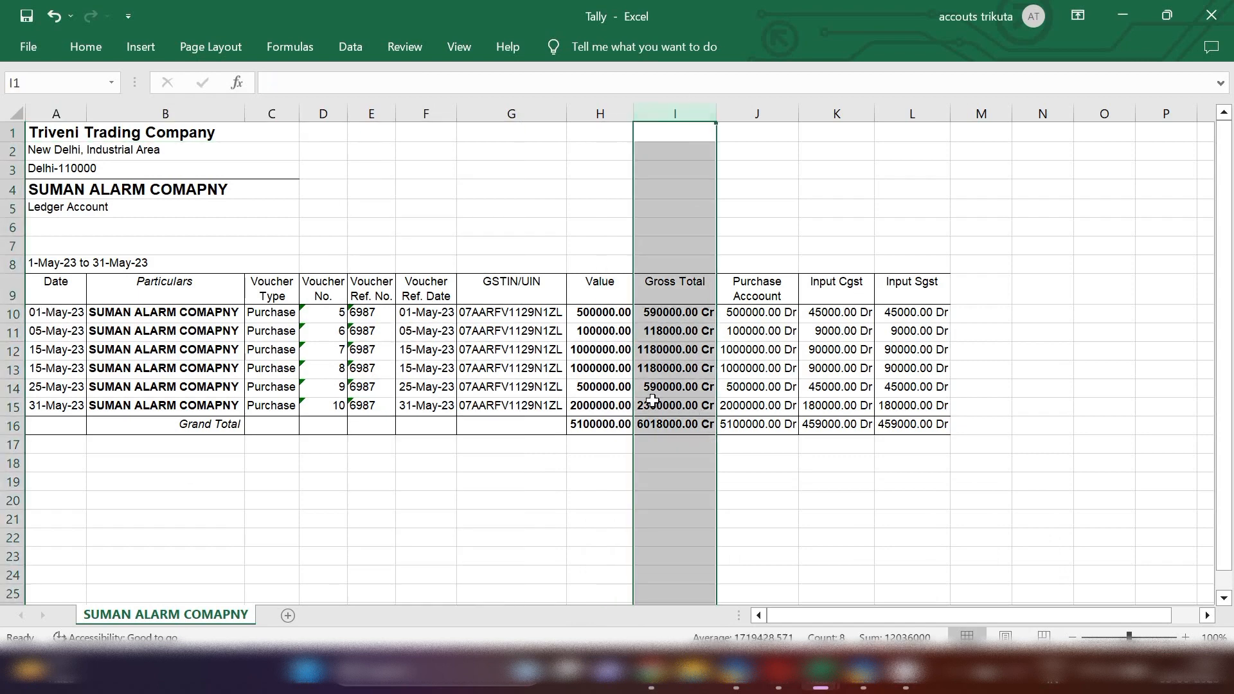
pyautogui.click(718, 481)
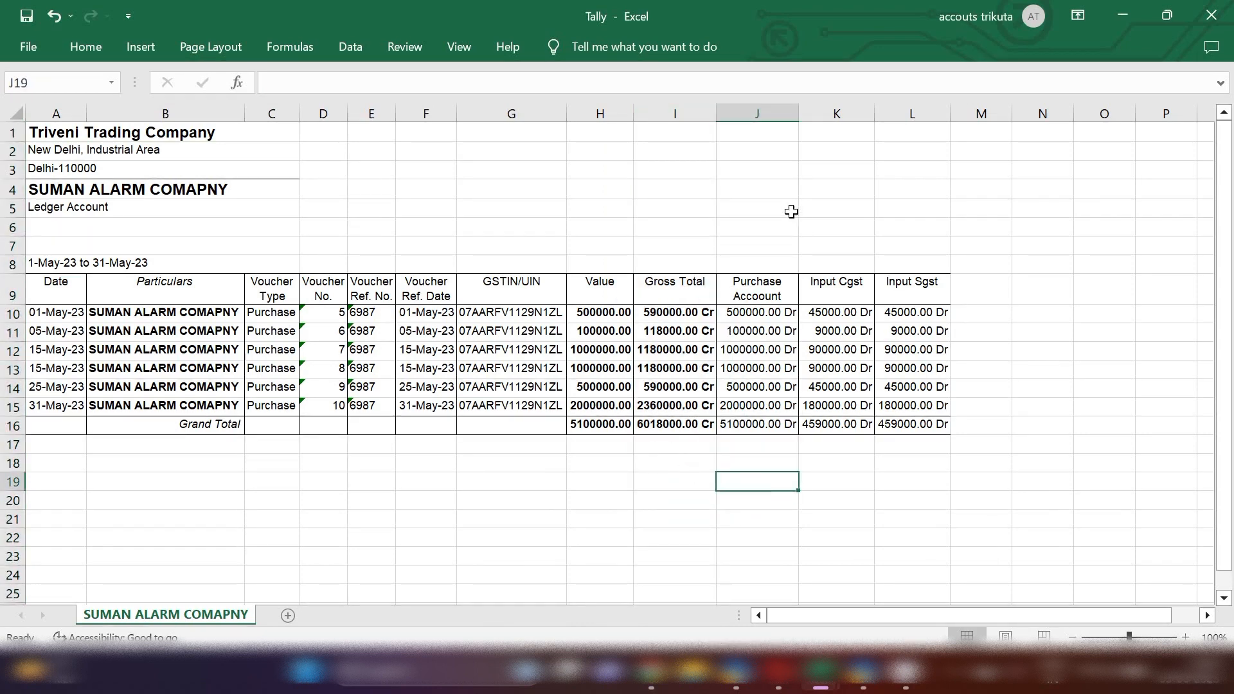
pyautogui.click(745, 113)
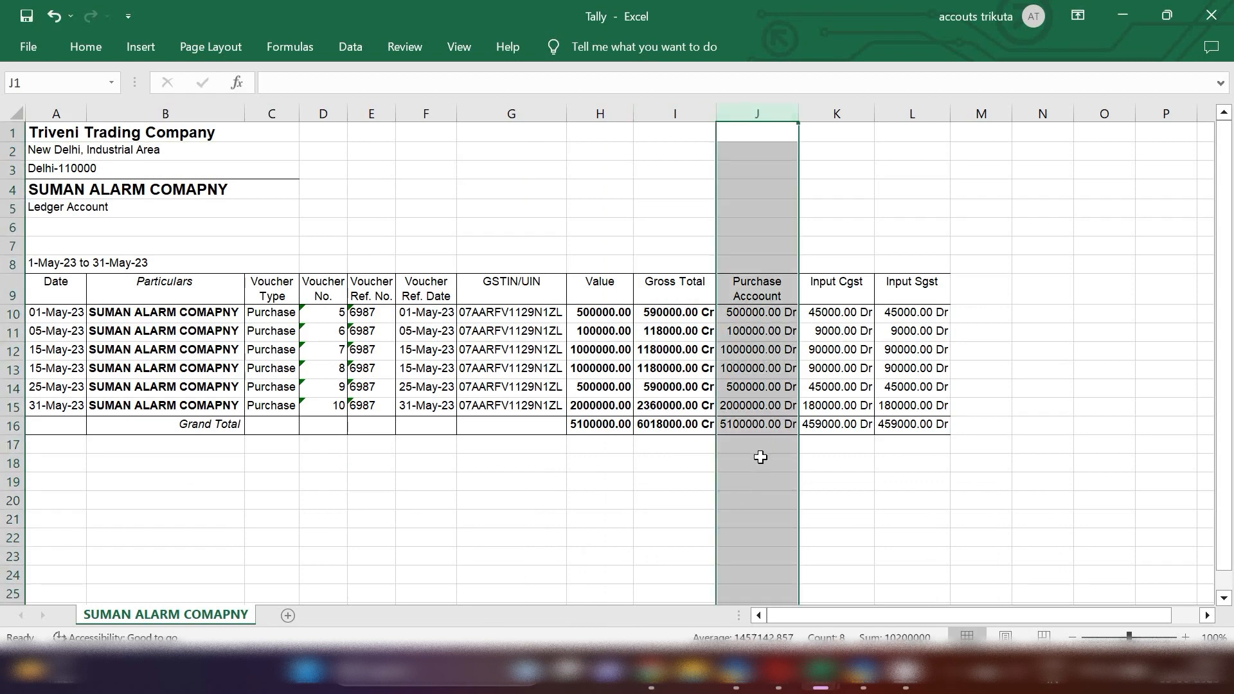
pyautogui.click(827, 496)
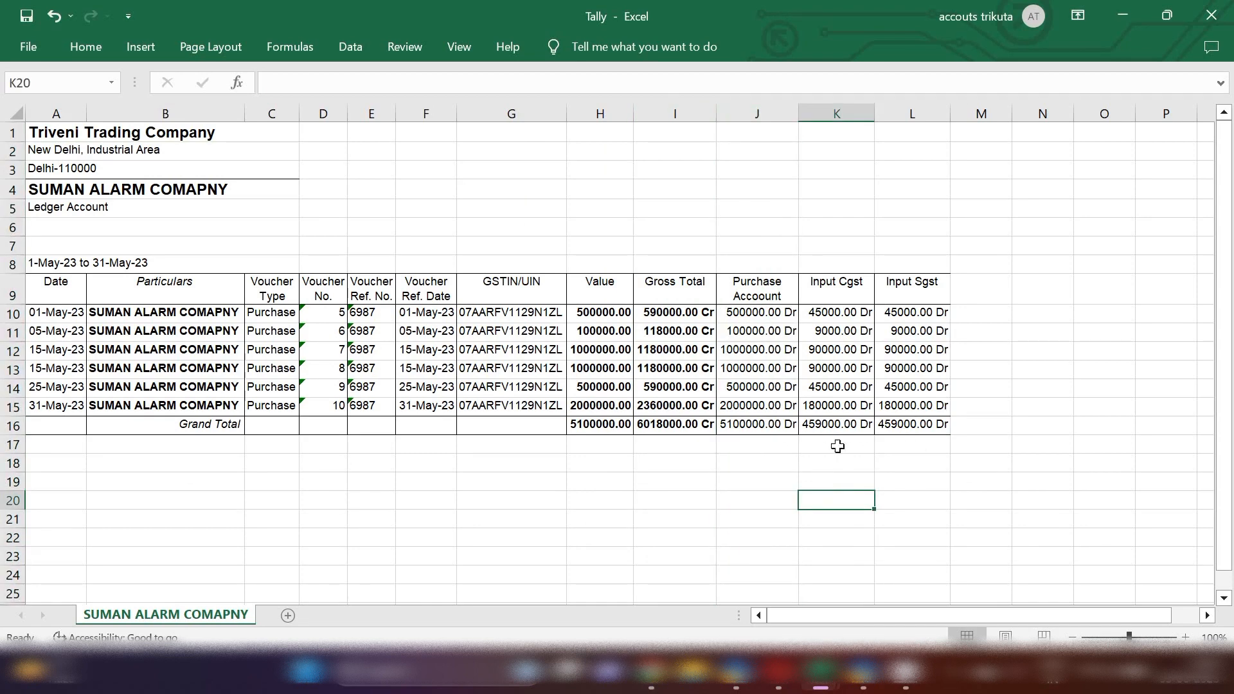
pyautogui.click(671, 422)
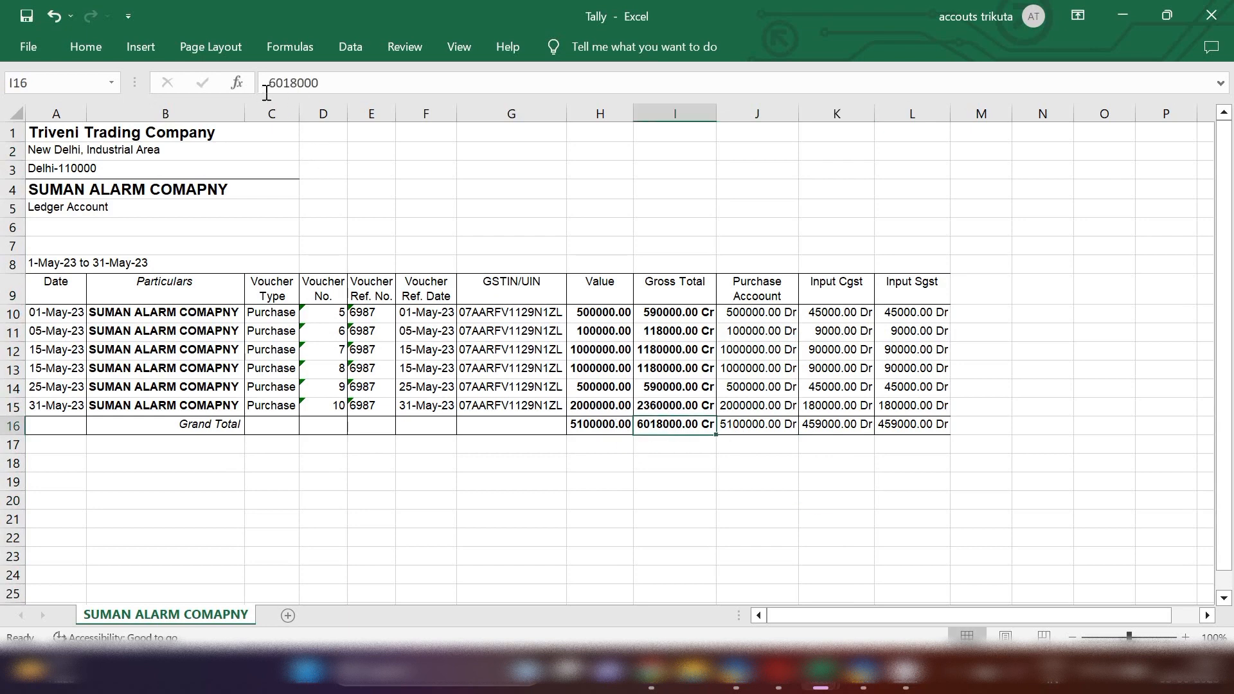
pyautogui.click(749, 429)
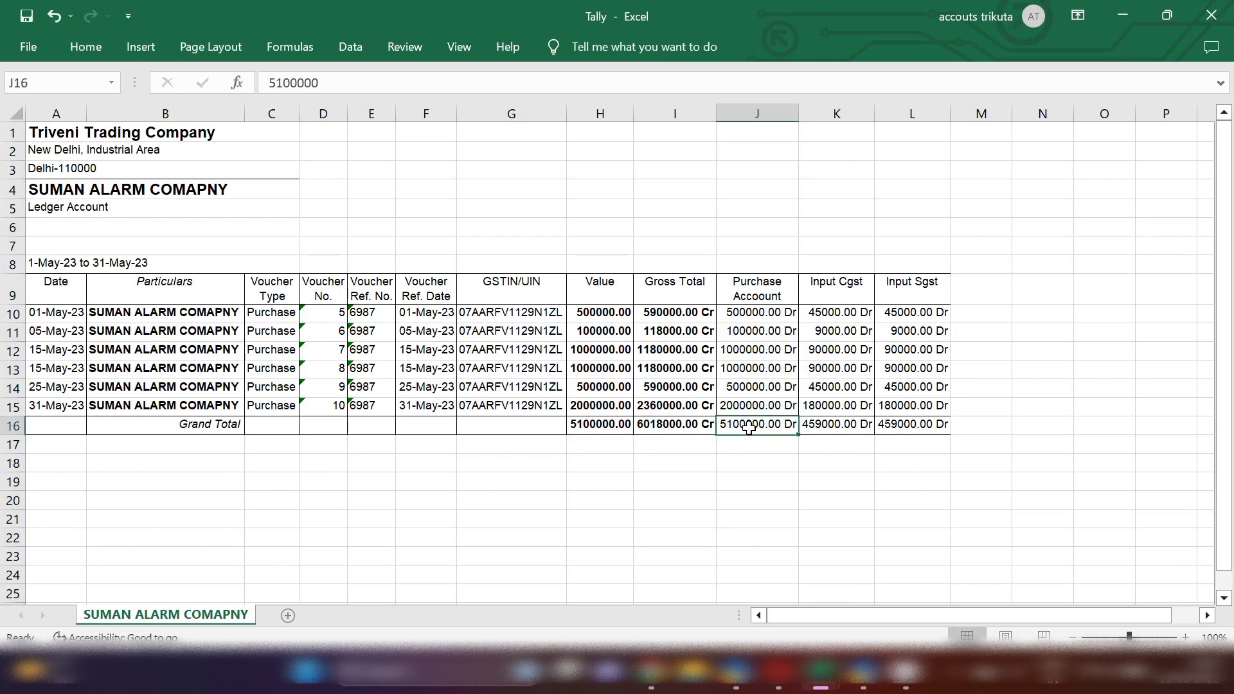
pyautogui.moveTo(749, 430); pyautogui.dragTo(892, 431)
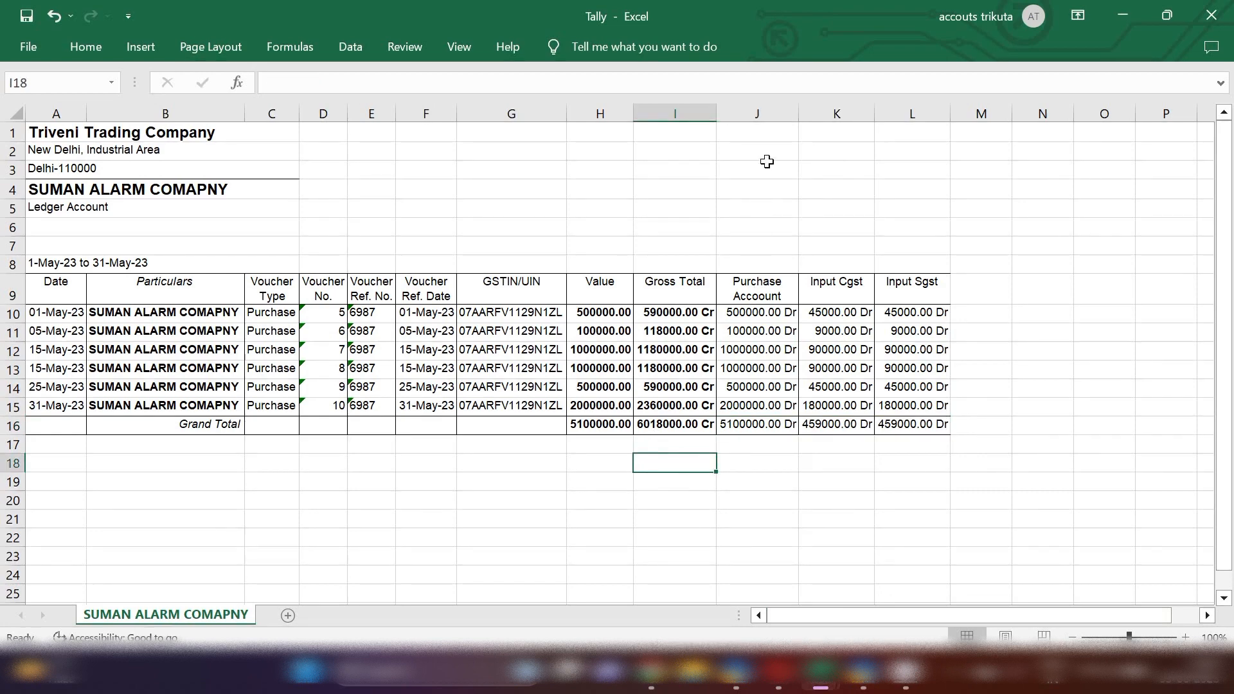
pyautogui.click(757, 110)
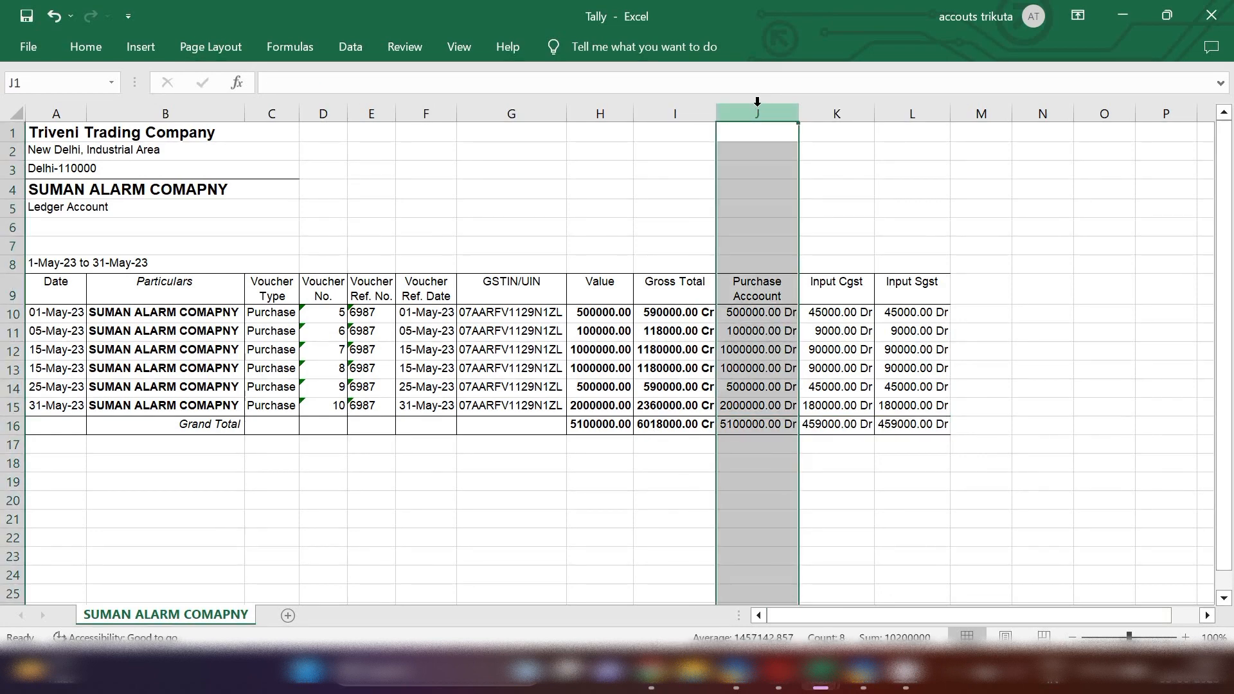
pyautogui.click(840, 498)
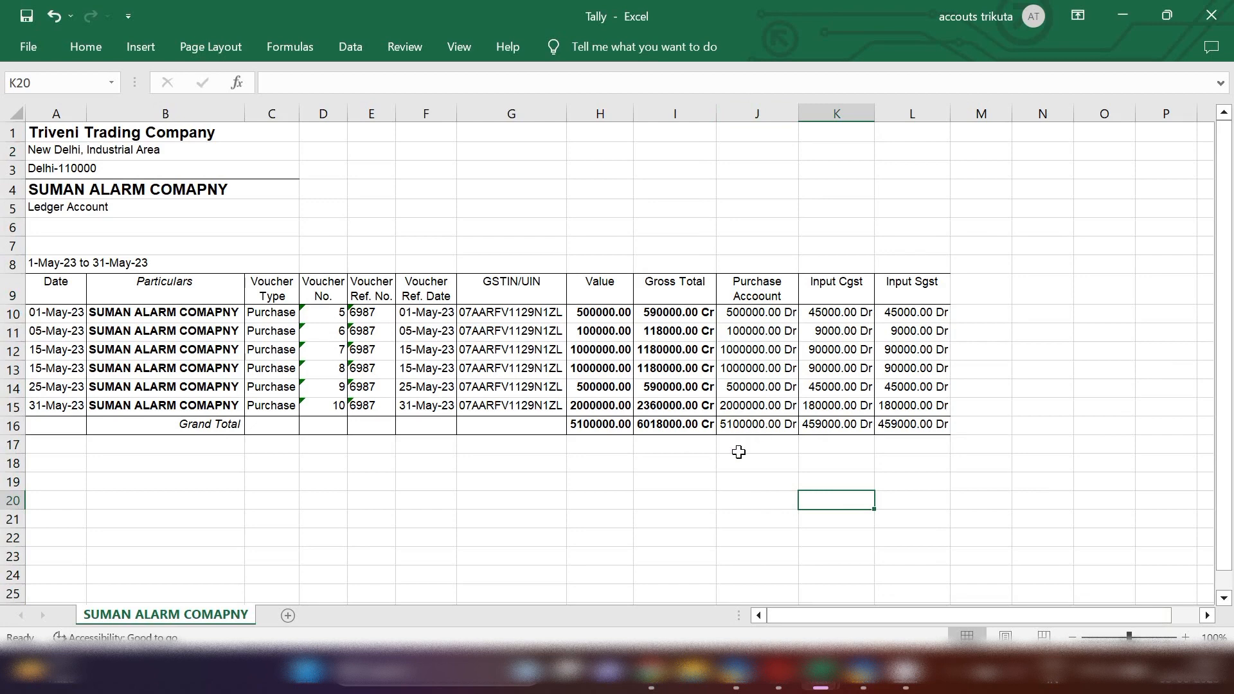
pyautogui.click(744, 429)
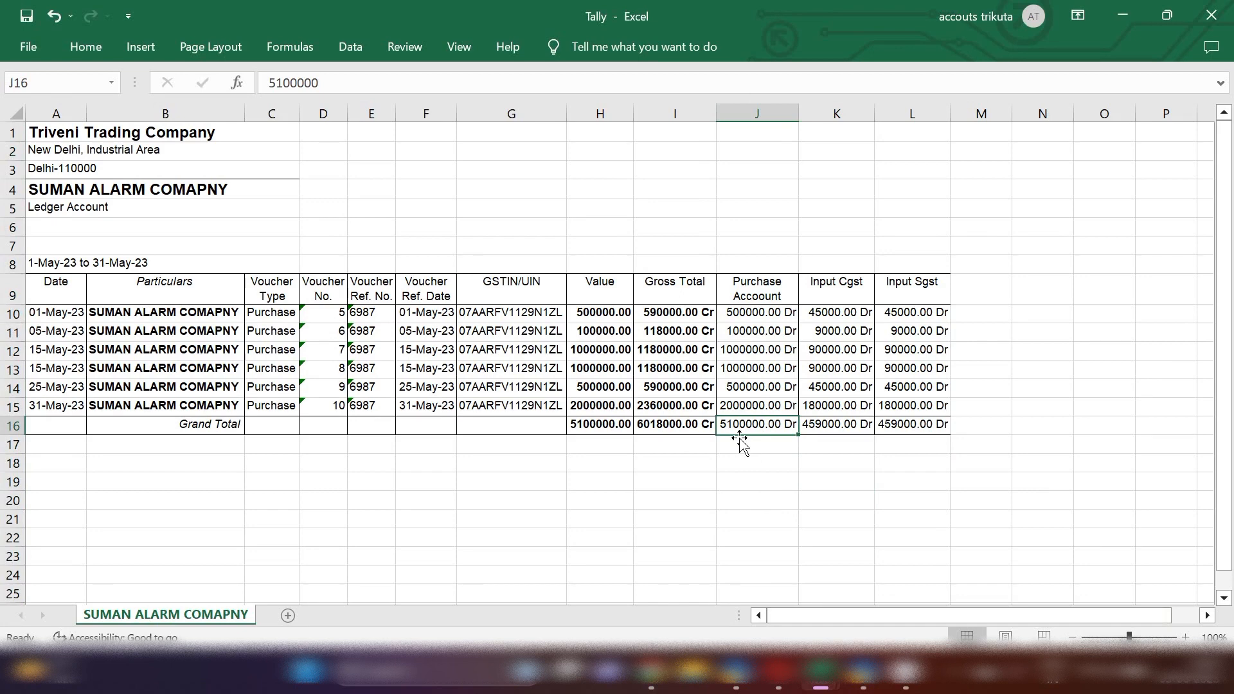
pyautogui.click(950, 680)
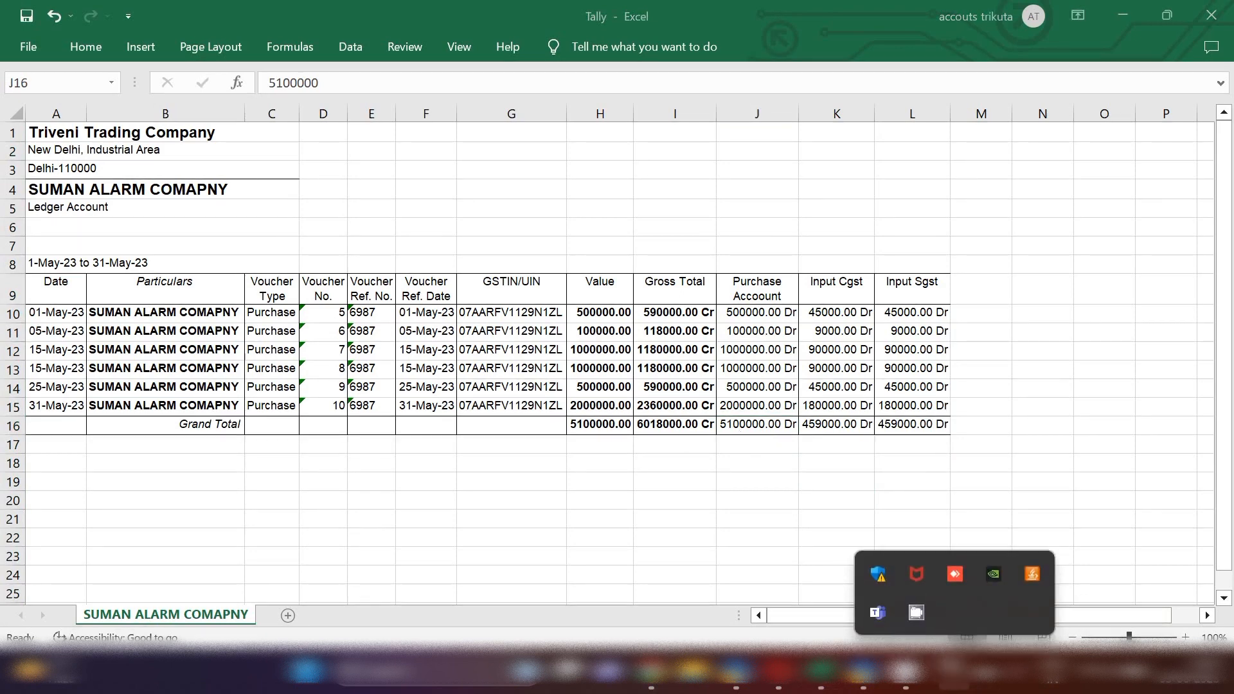
pyautogui.rightClick(917, 614)
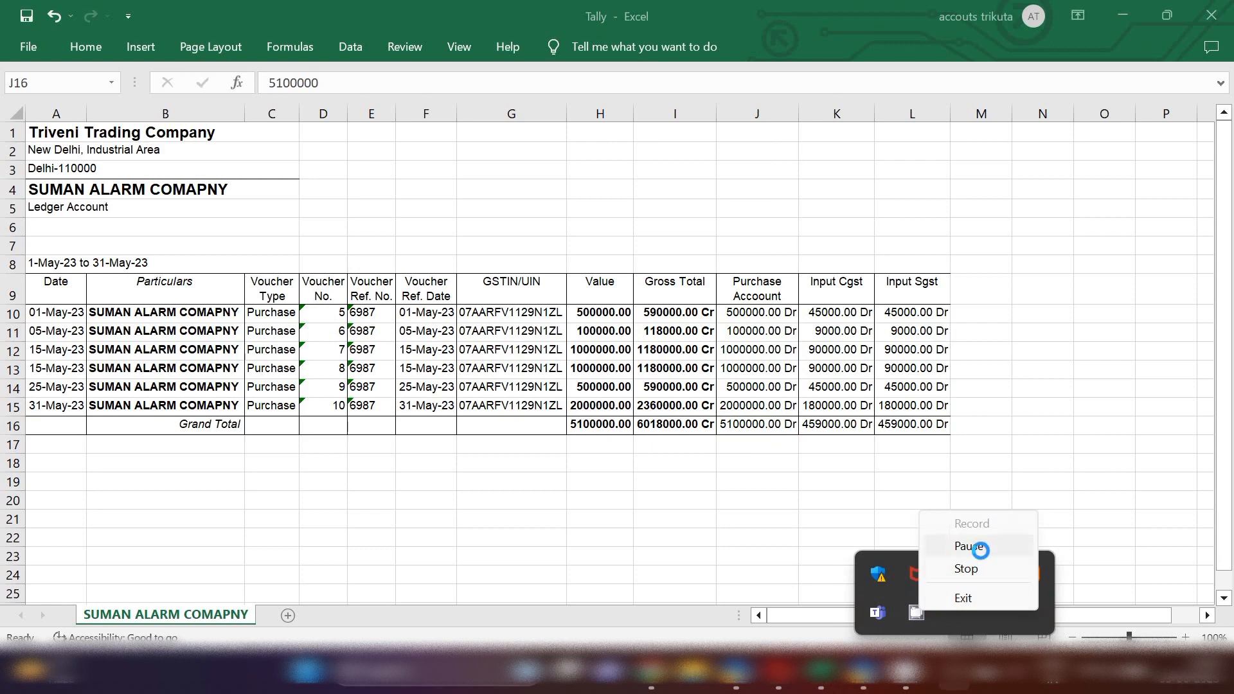
pyautogui.click(1014, 547)
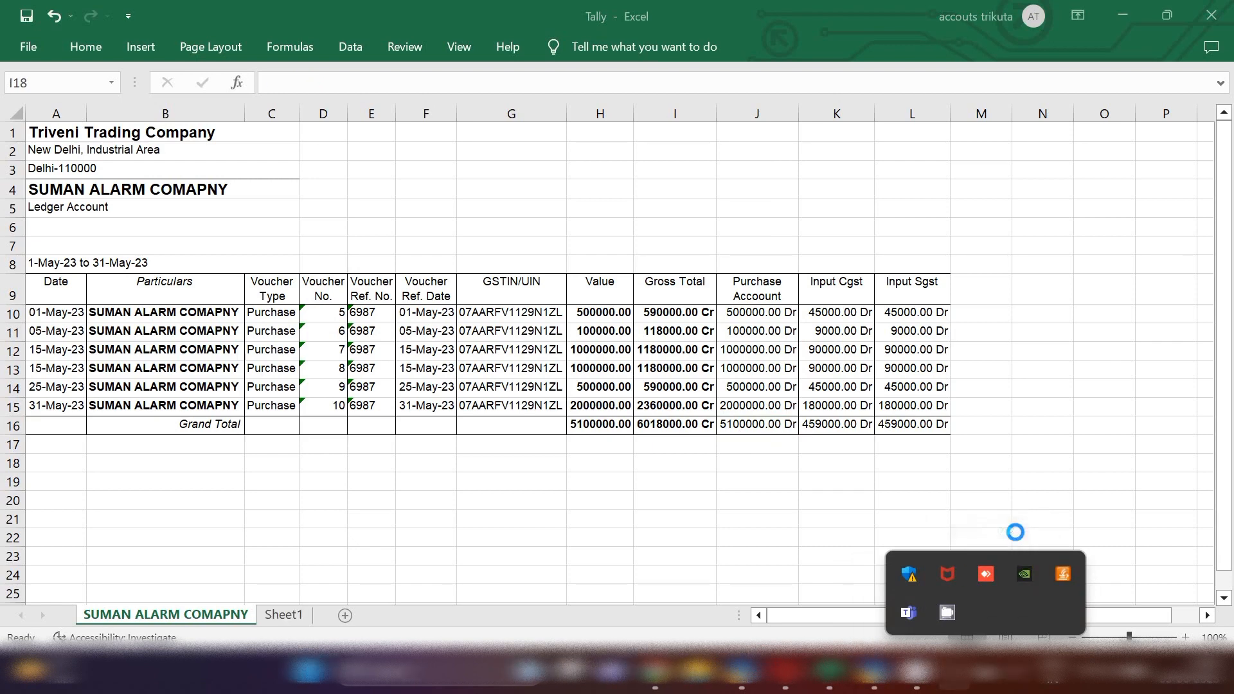
pyautogui.rightClick(946, 613)
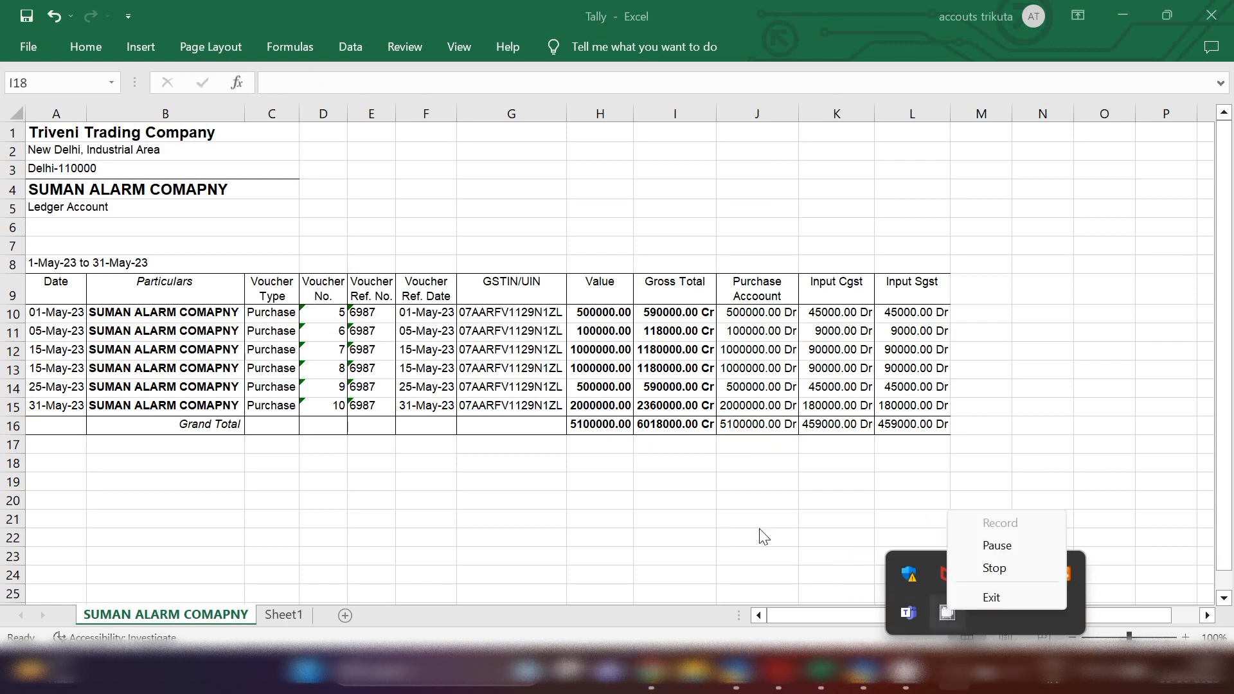
pyautogui.click(983, 518)
pyautogui.click(752, 426)
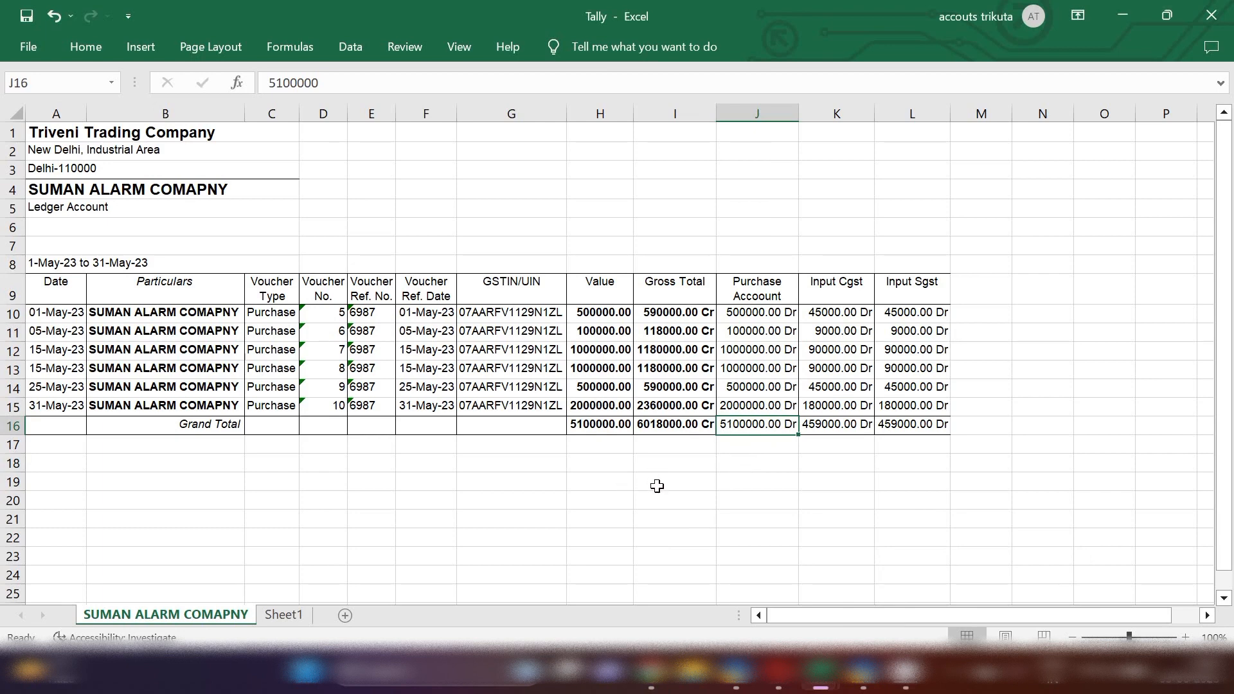
# Calculate 0.1% TDS on the 5100000 purchase total in cell I19 with the formula =5100000/100*0.1
pyautogui.click(659, 486)
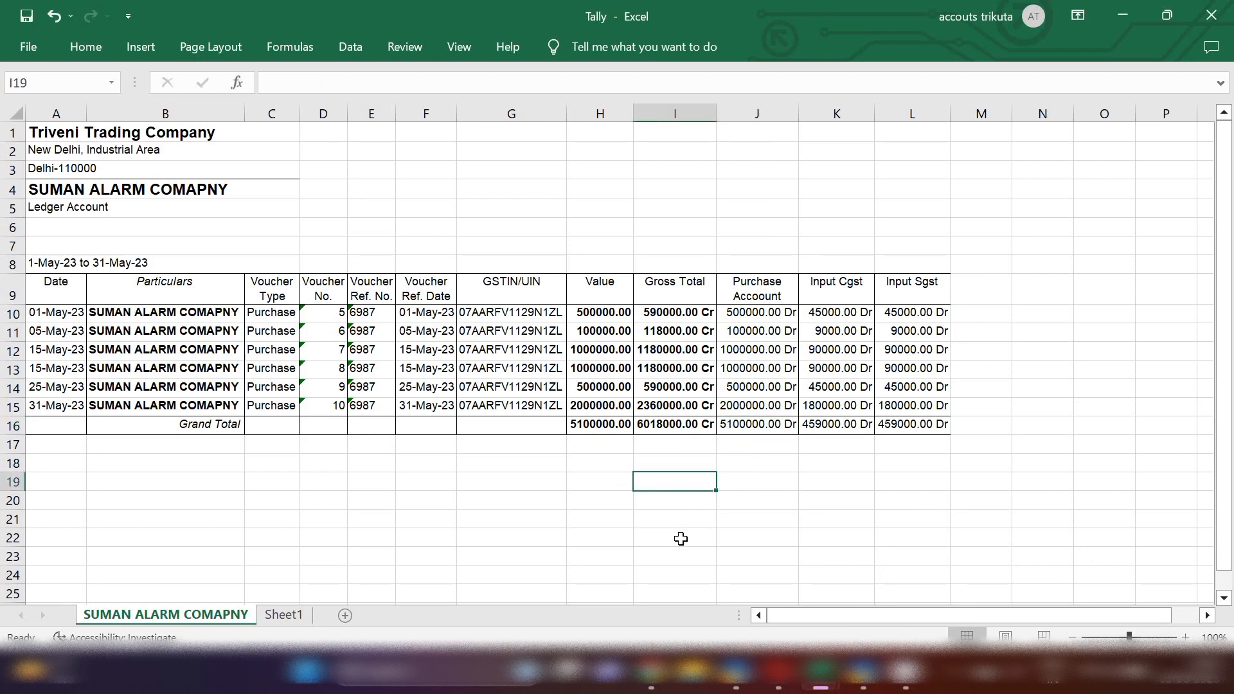
pyautogui.write('=5100000/100*0.')
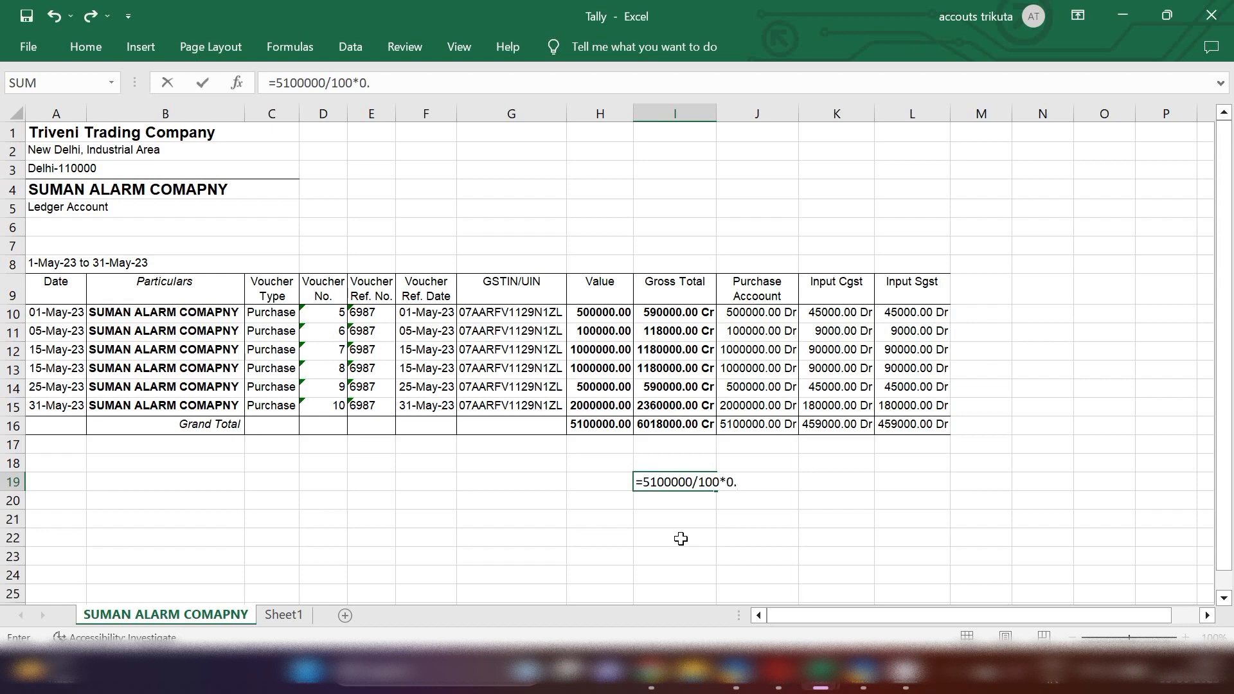
pyautogui.press('Return')
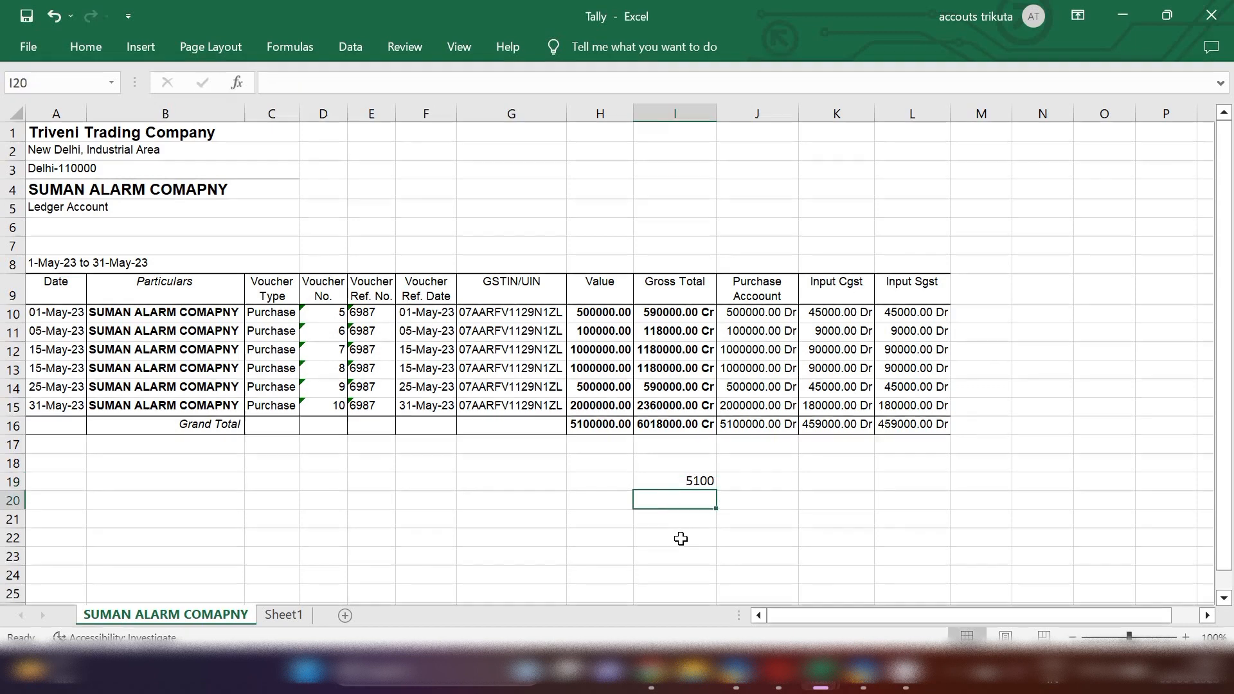
pyautogui.click(712, 481)
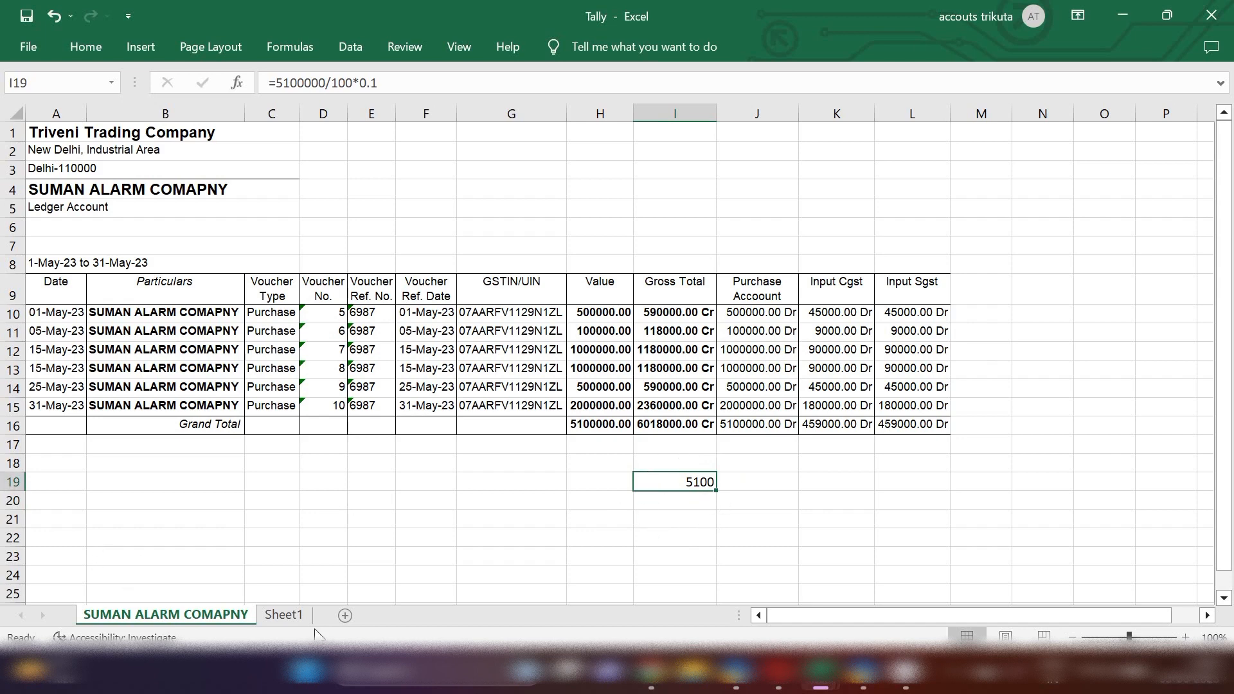
pyautogui.click(288, 617)
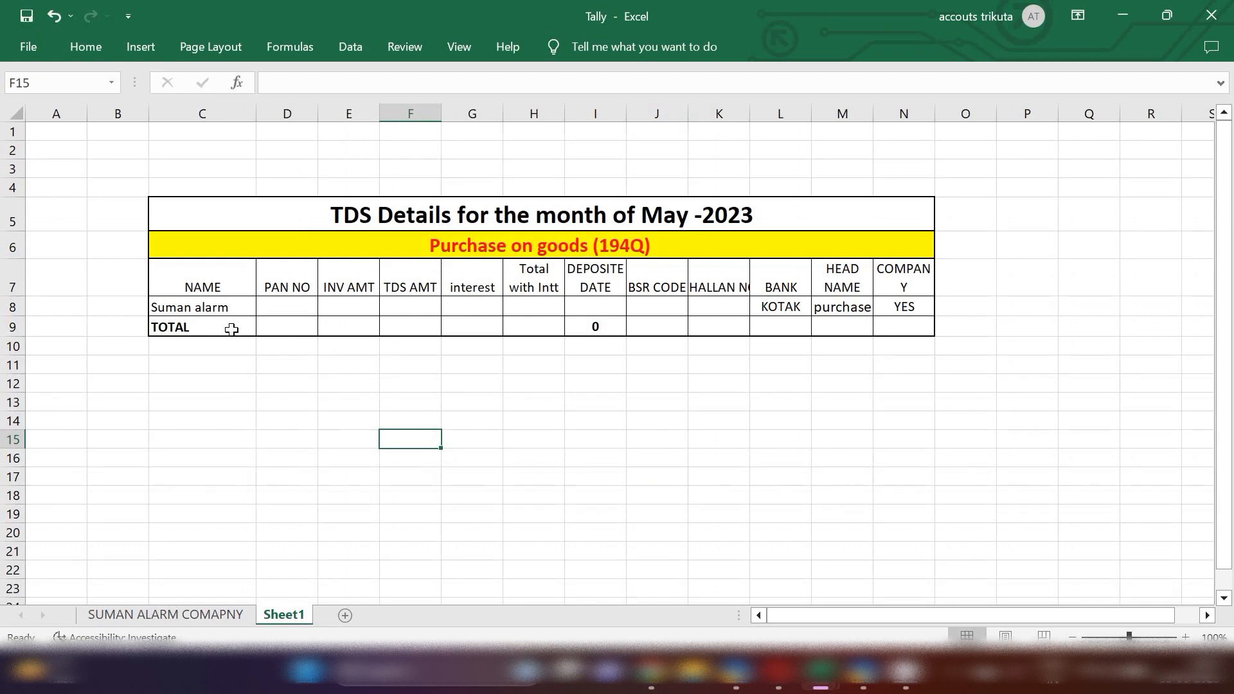
pyautogui.click(350, 303)
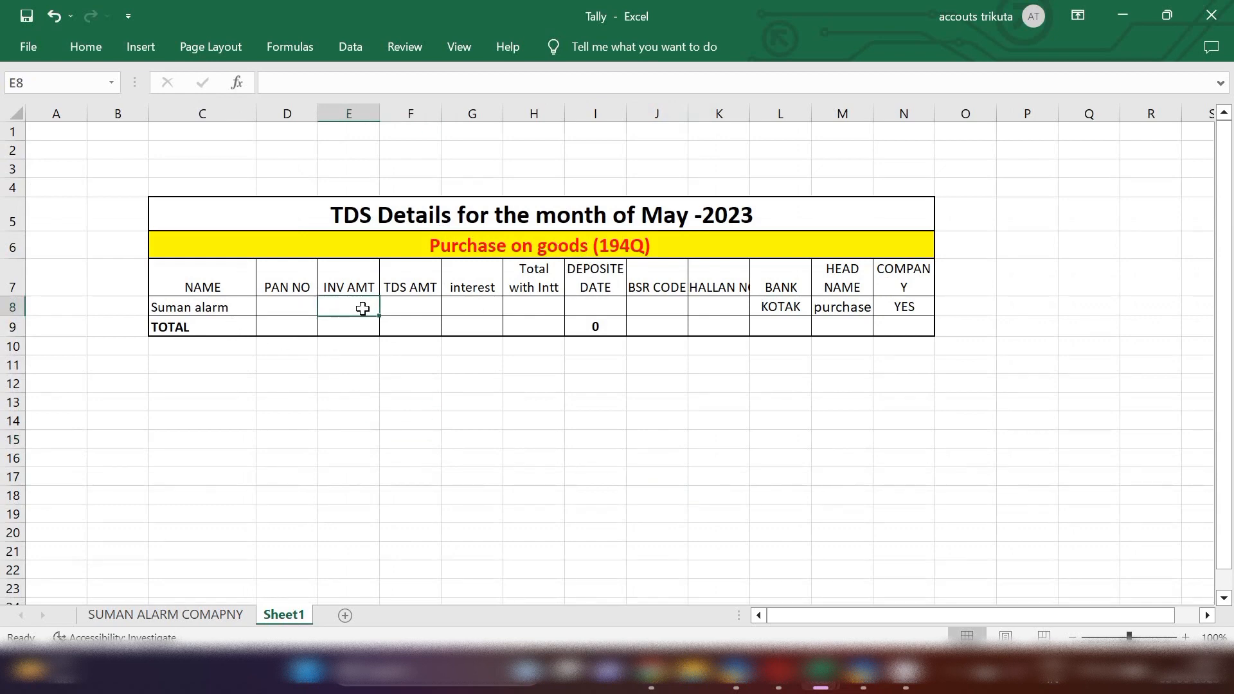
pyautogui.write('5100000')
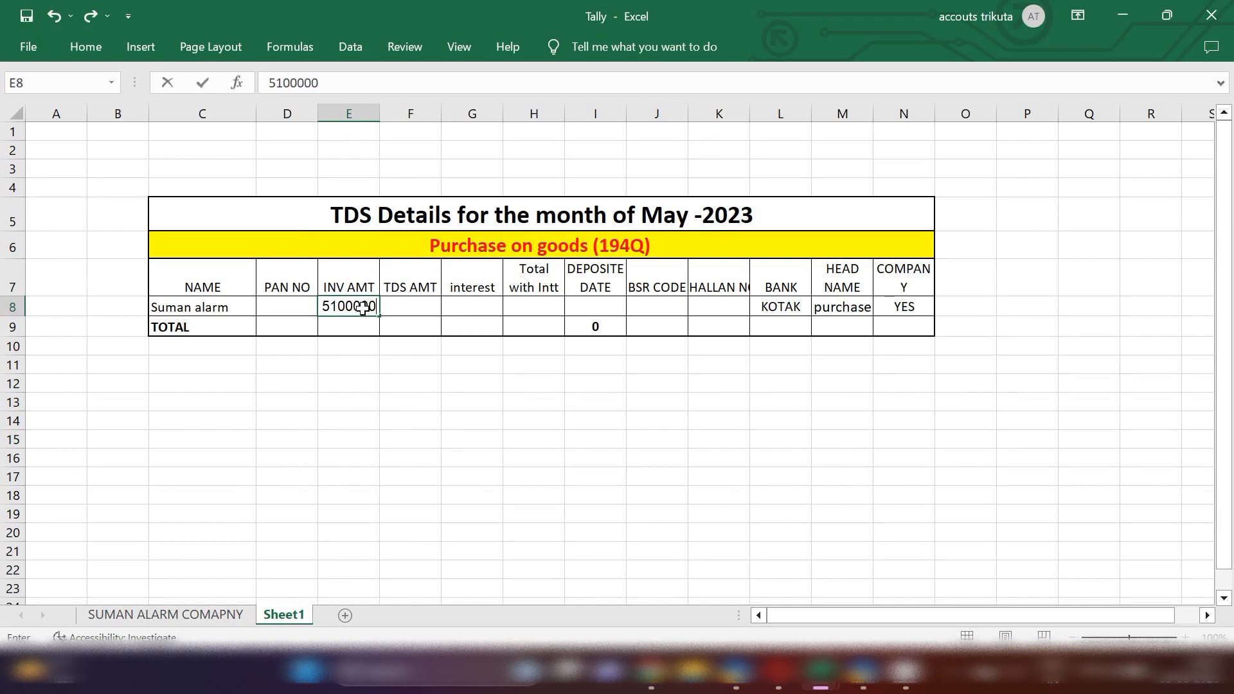
pyautogui.click(406, 306)
pyautogui.write('510000')
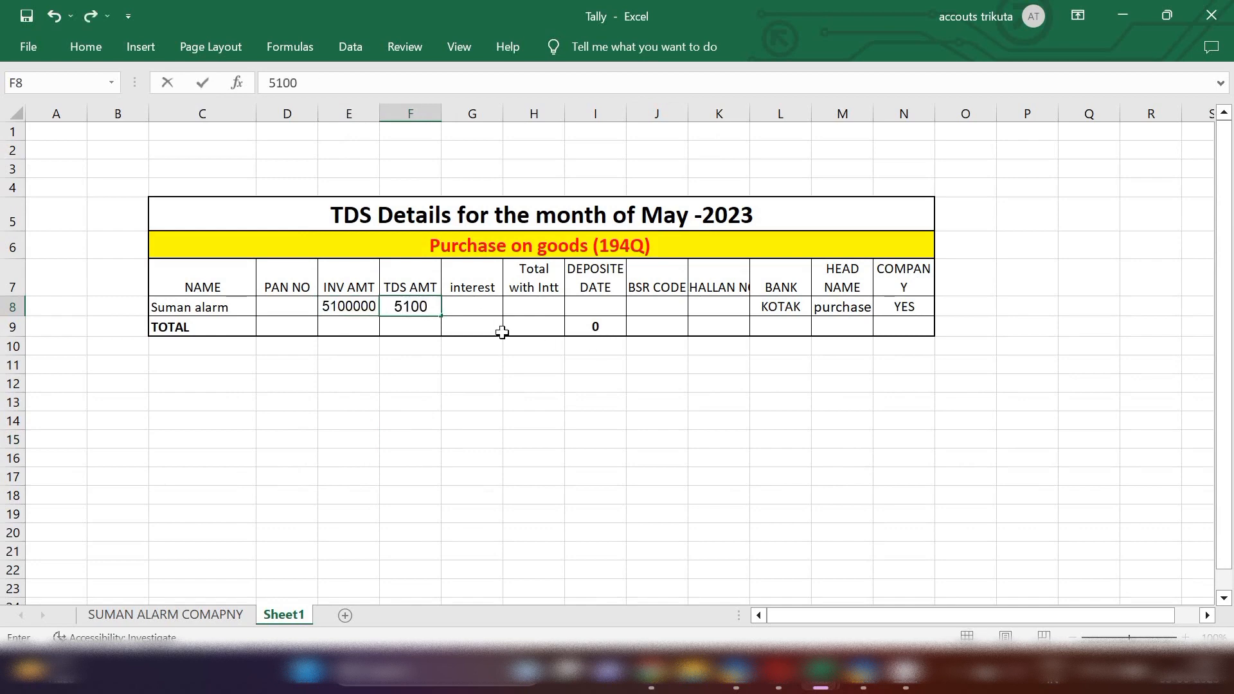
pyautogui.click(547, 307)
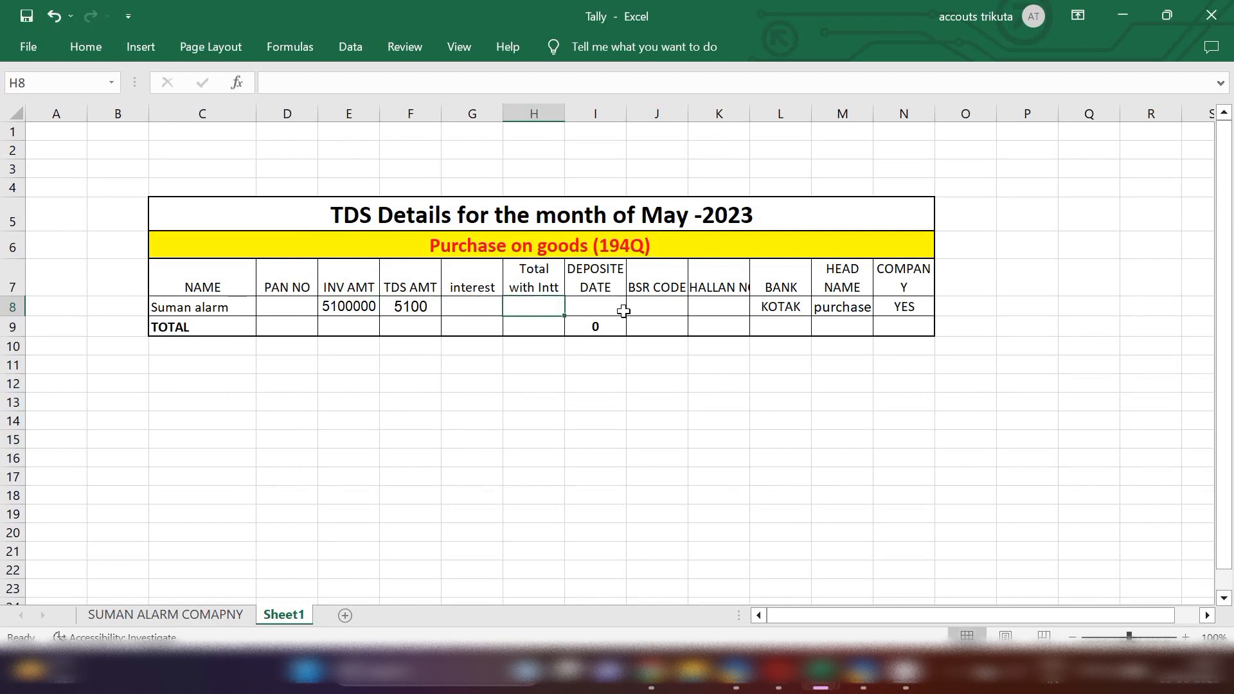
pyautogui.write('5100')
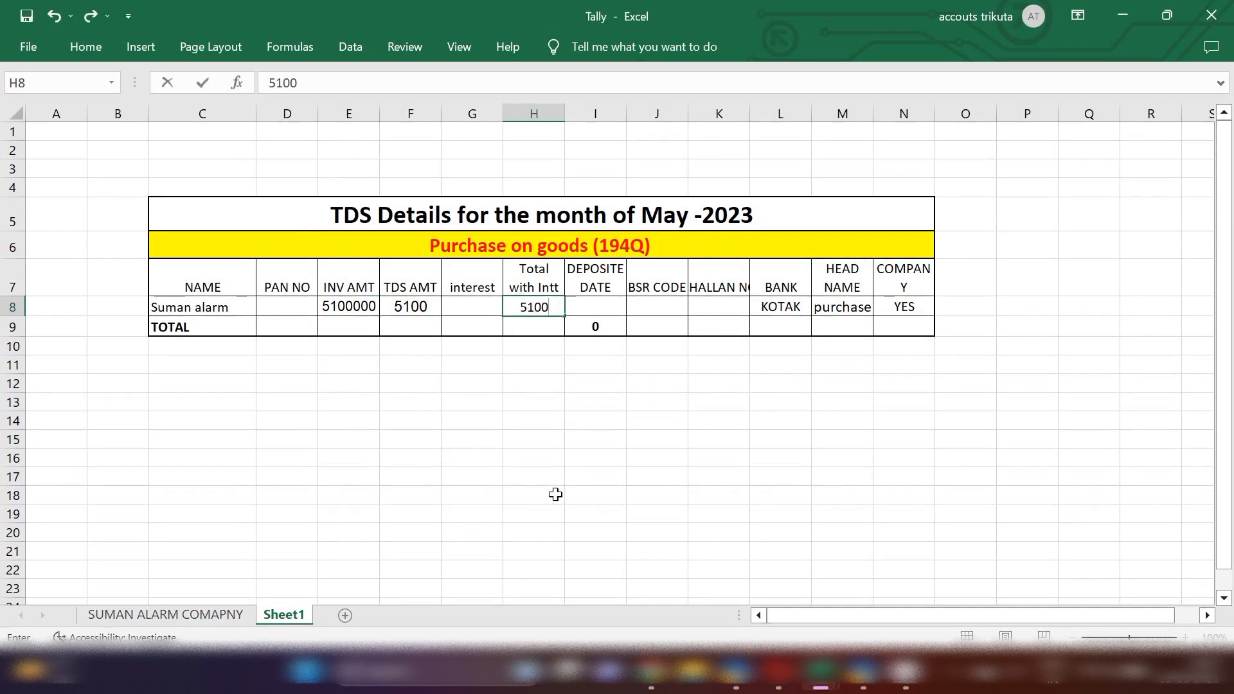
pyautogui.click(555, 494)
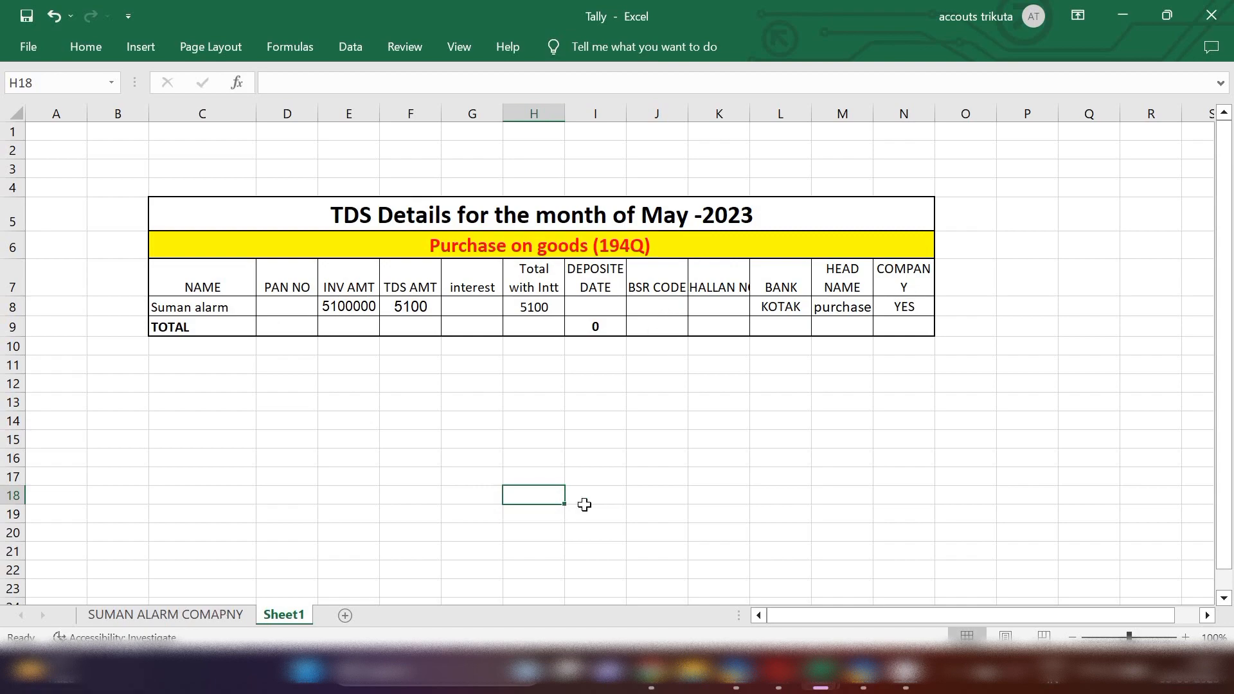
# Return to TallyPrime and reopen the SUMAN ALARM COMAPNY ledger vouchers in the normal view
pyautogui.moveTo(864, 671)
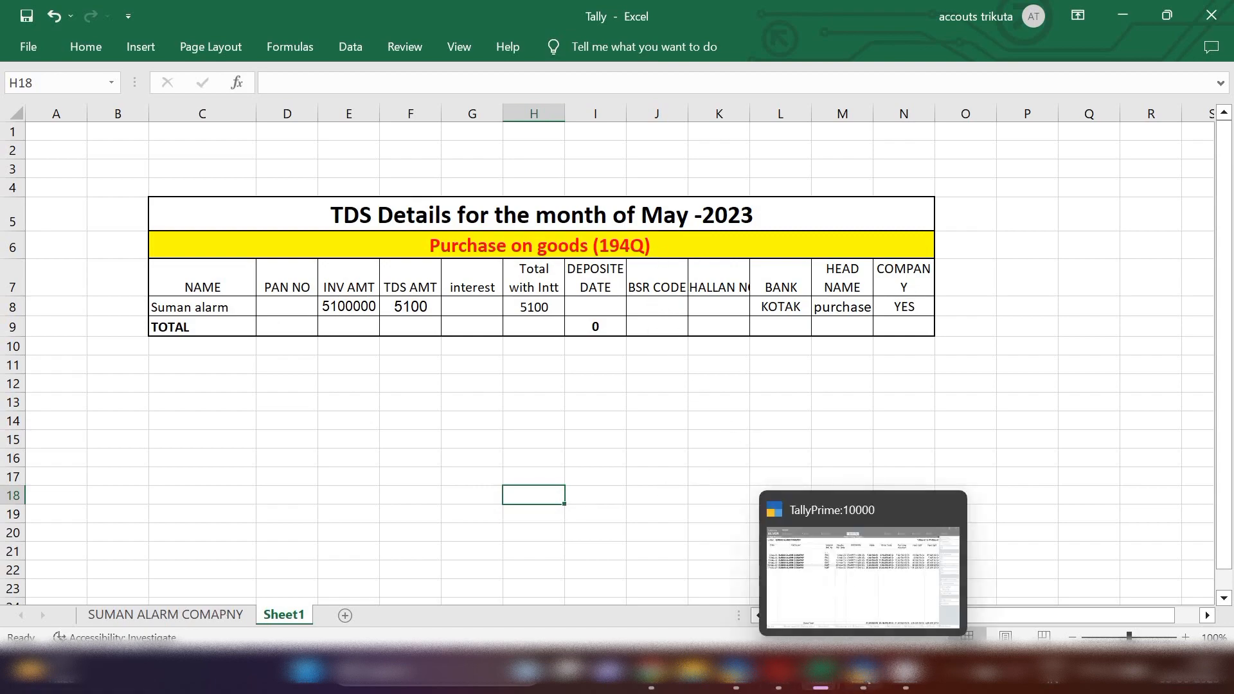
pyautogui.click(846, 560)
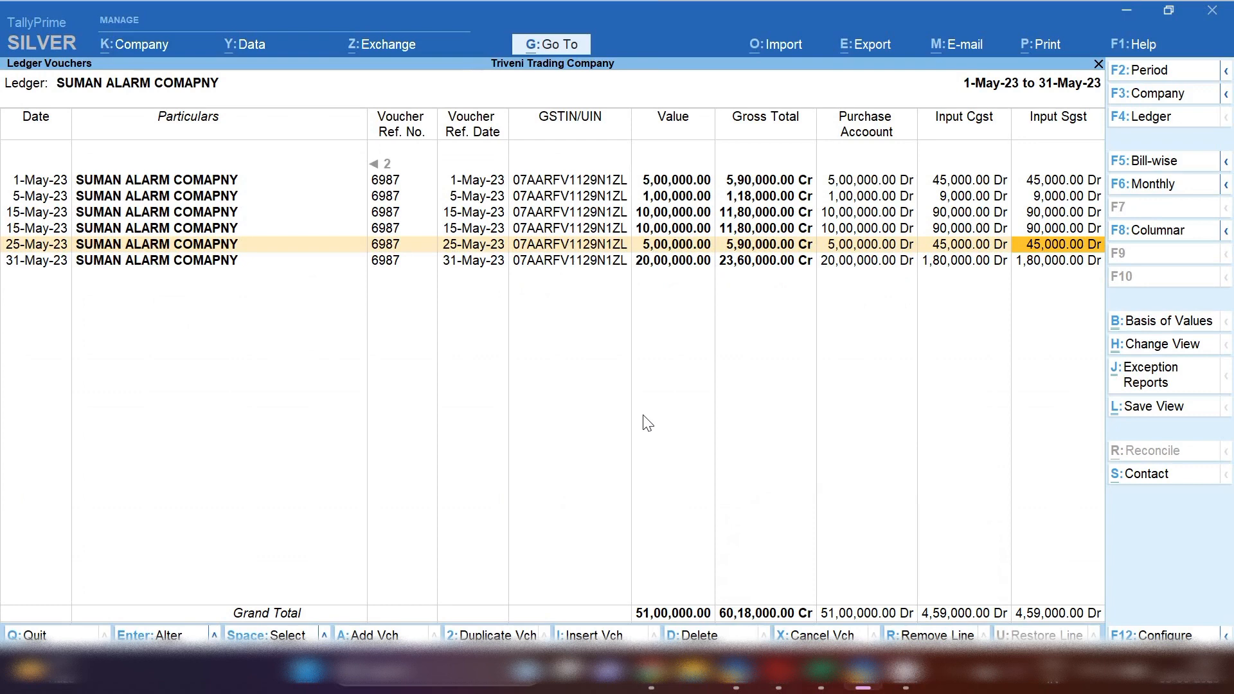
pyautogui.press('Escape')
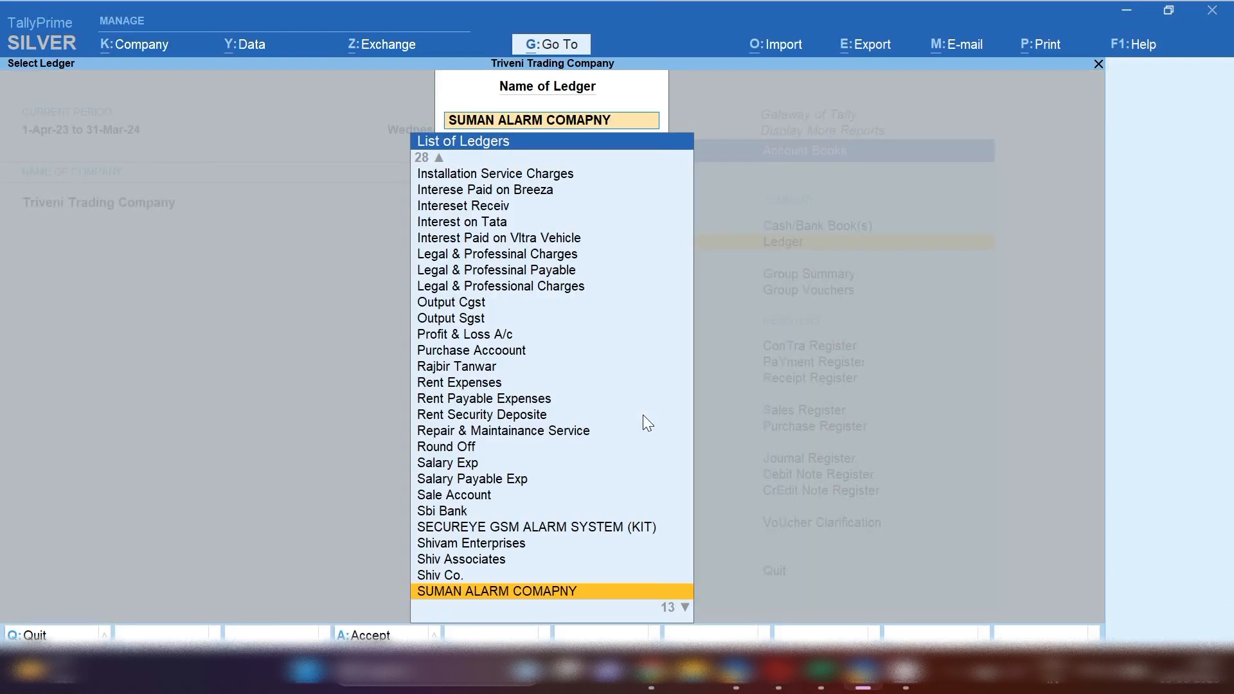
pyautogui.press('Return')
pyautogui.press('End')
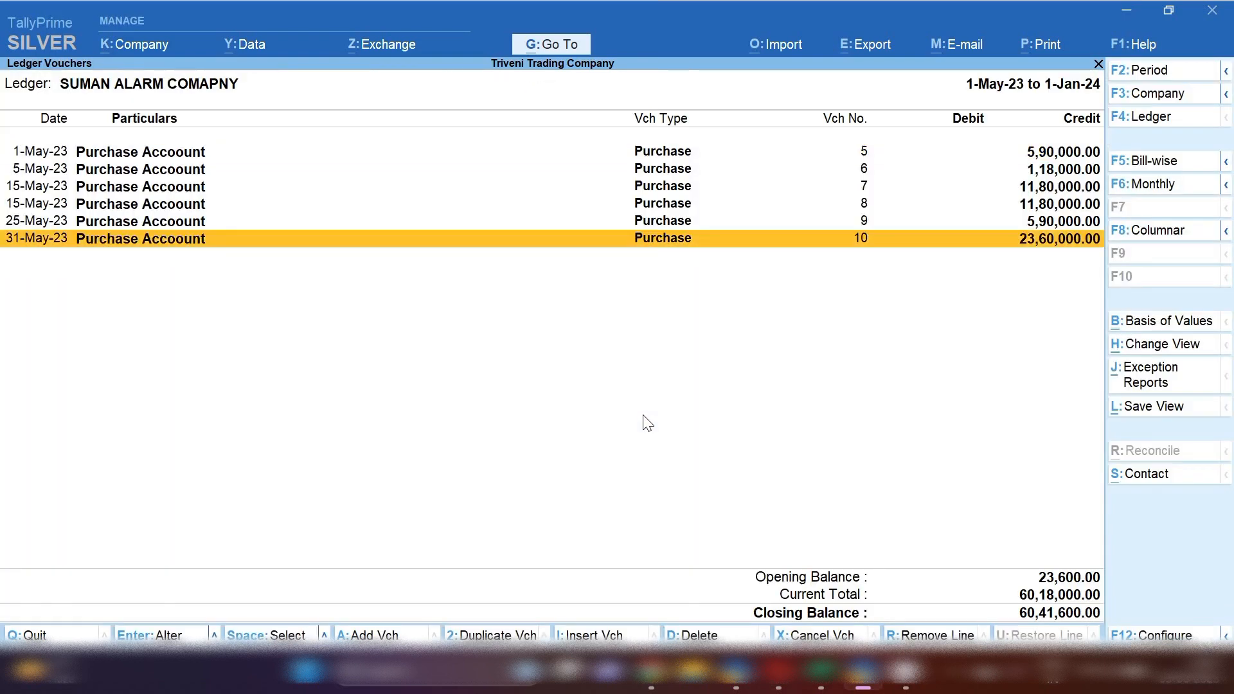
# Start a Journal voucher dated 31-May-23 with SUMAN ALARM COMAPNY as the debit ledger
pyautogui.hotkey('alt', 'a')
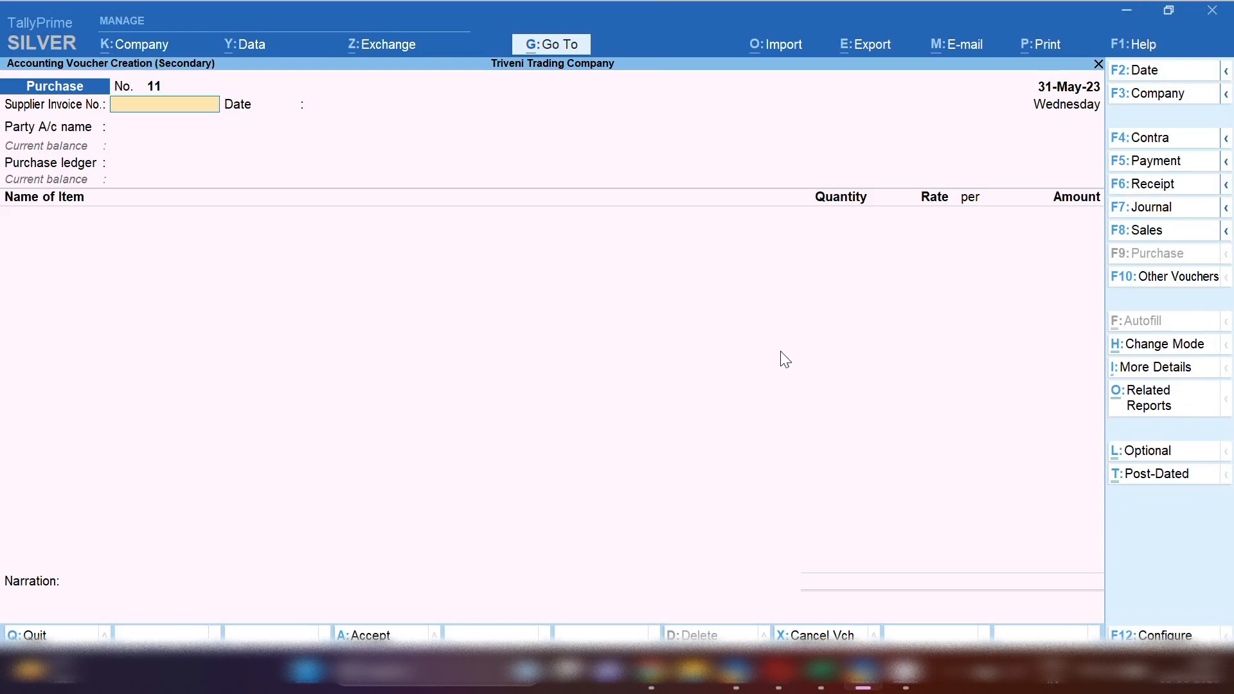
pyautogui.click(1176, 208)
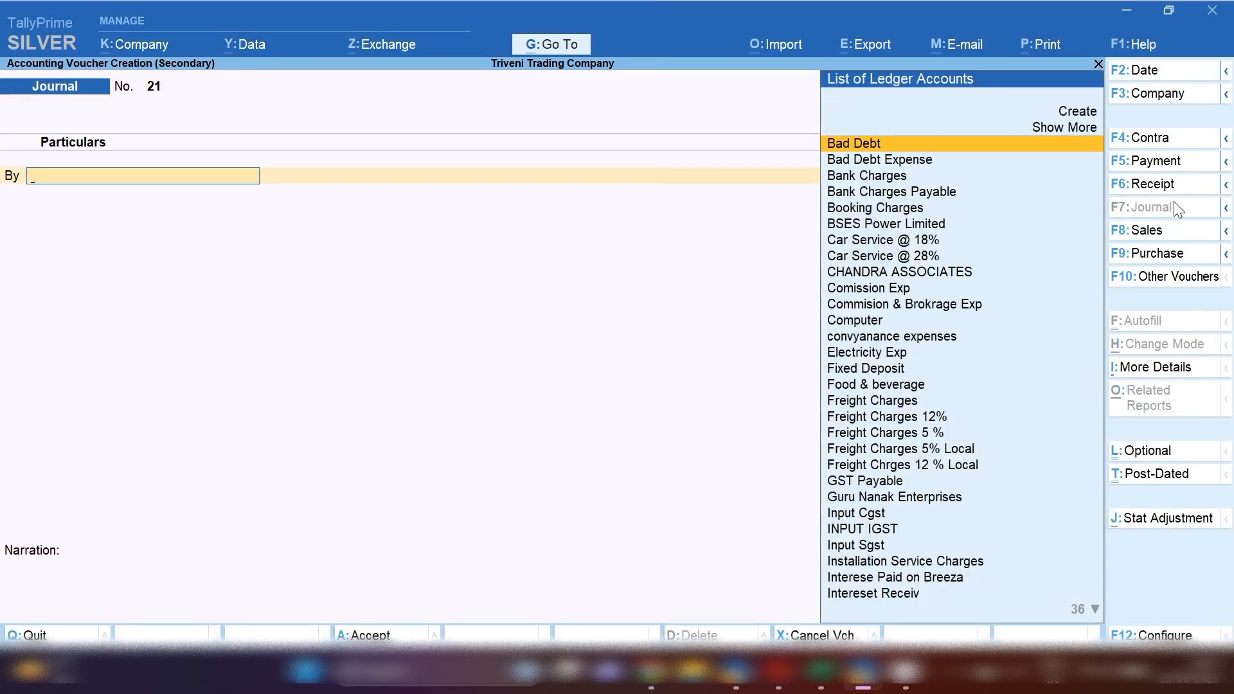
pyautogui.press('F2')
pyautogui.write('31.')
pyautogui.press('Return')
pyautogui.write('Sum')
pyautogui.press('Return')
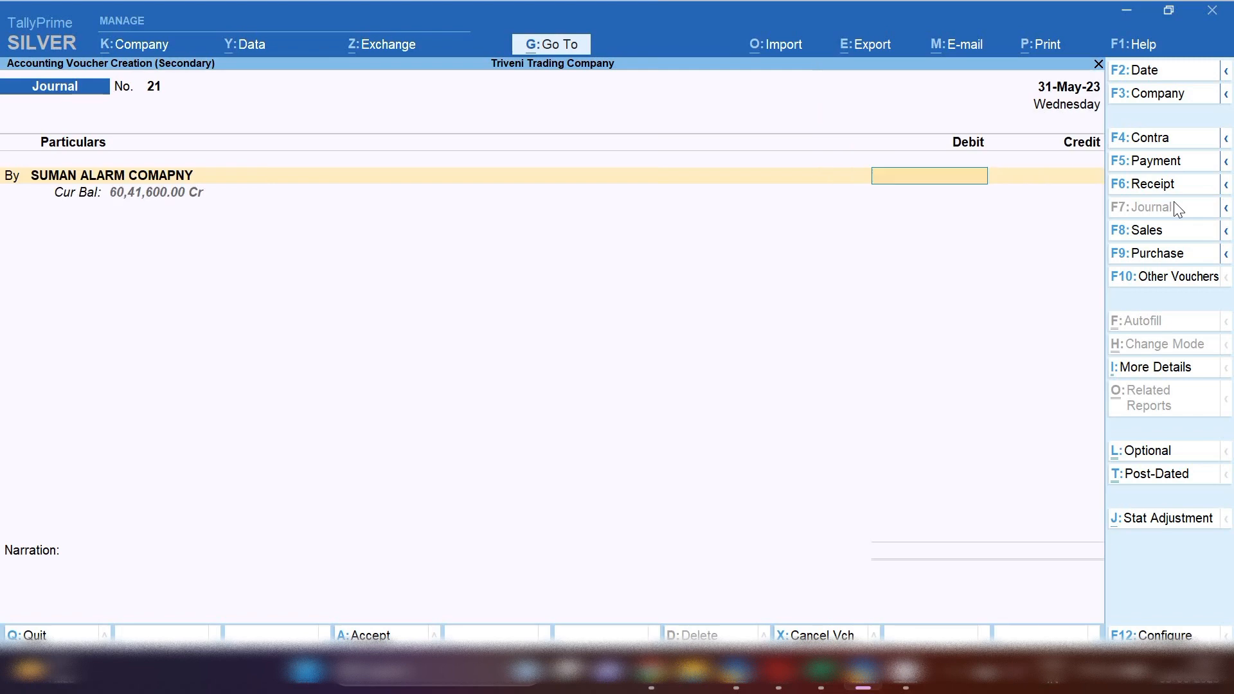
# Debit 5,100 to the ledger and allocate it as a New Ref bill named 21
pyautogui.write('5100')
pyautogui.press('Return')
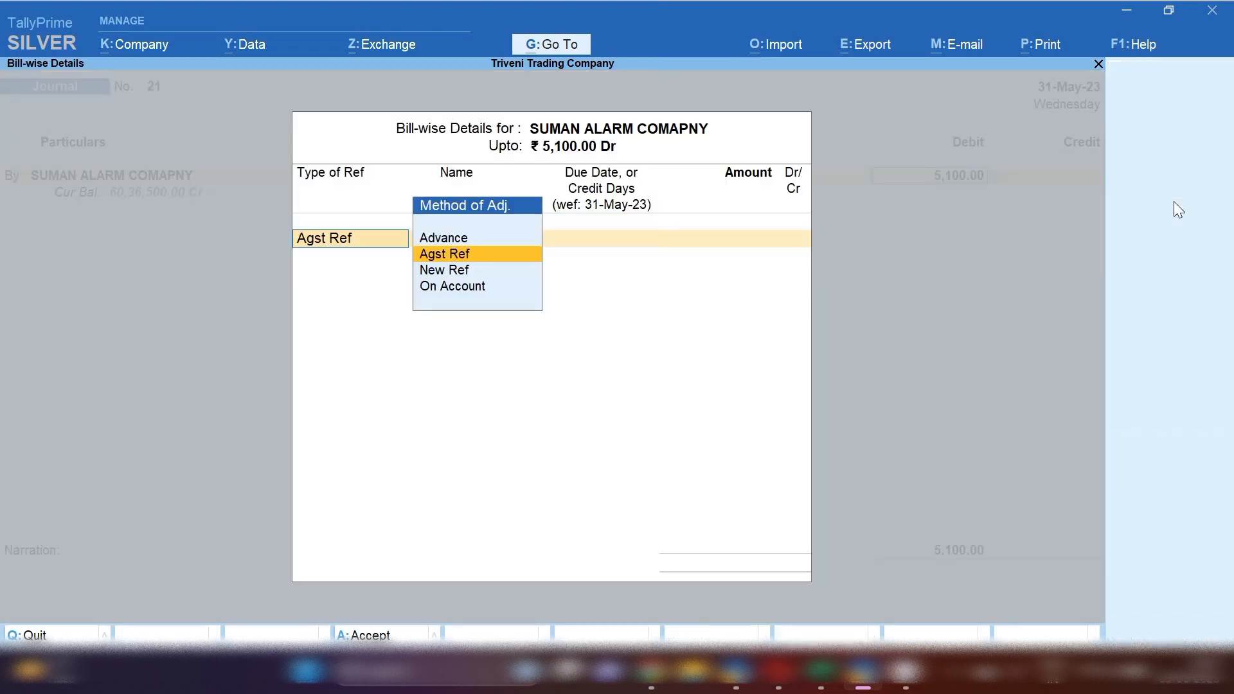
pyautogui.press('Return')
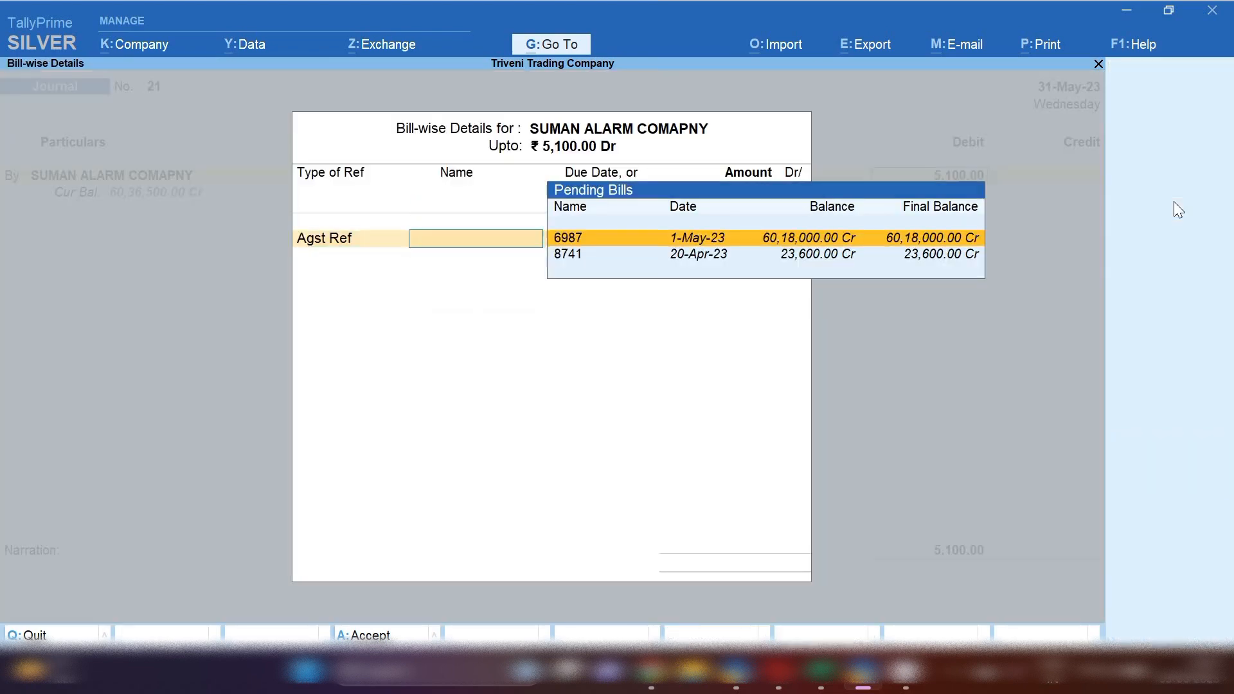
pyautogui.press('BackSpace')
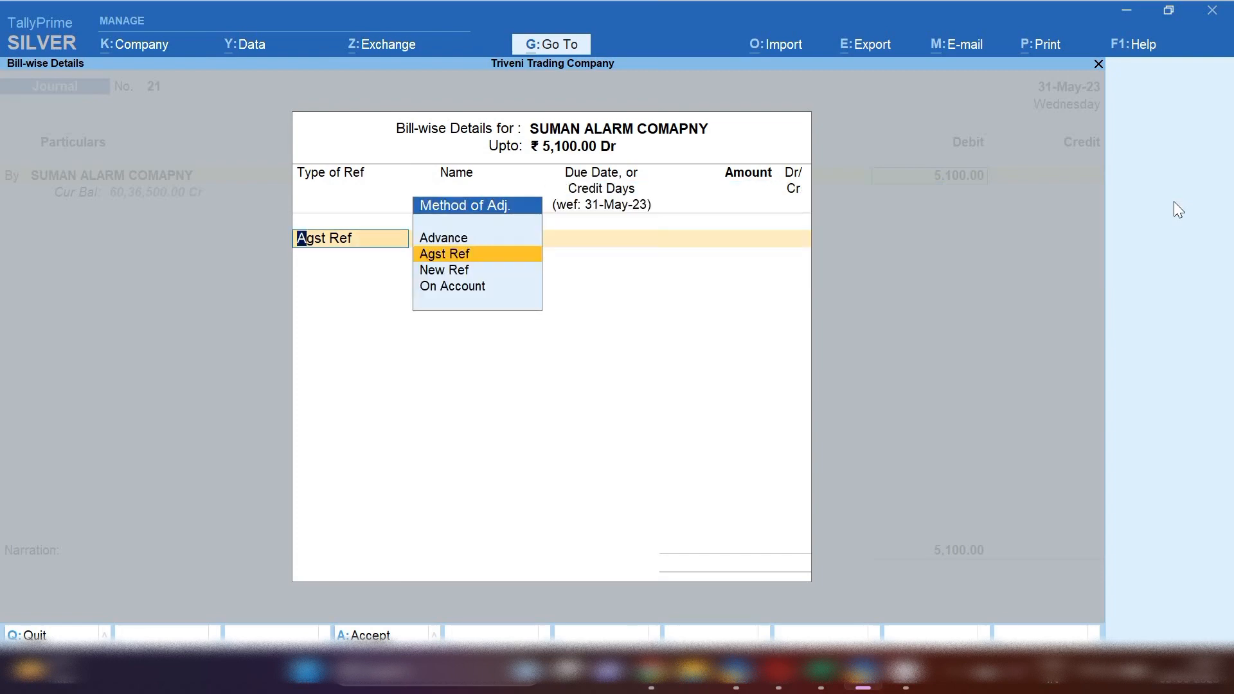
pyautogui.press('Down')
pyautogui.press('Return')
pyautogui.write('21')
pyautogui.press('Return')
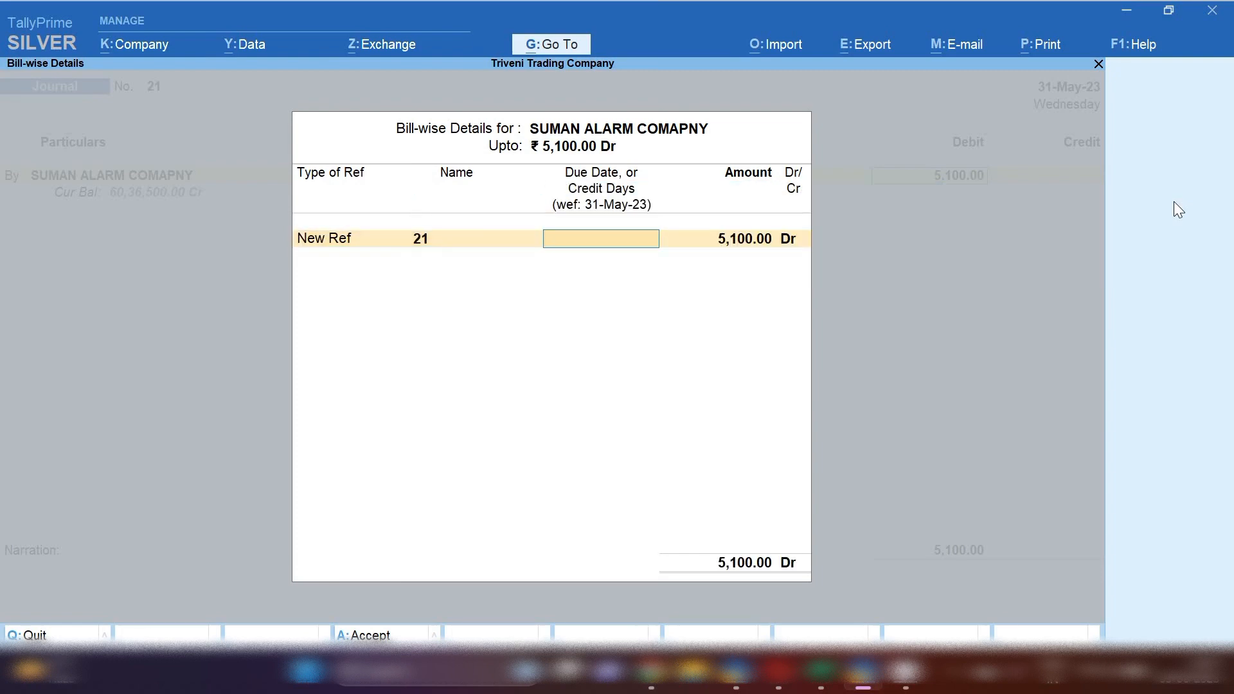
pyautogui.press('Return')
pyautogui.press('Return')
# Create a new credit ledger named TDS Payable on Purhcase on Goods (194Q)
pyautogui.press('Return')
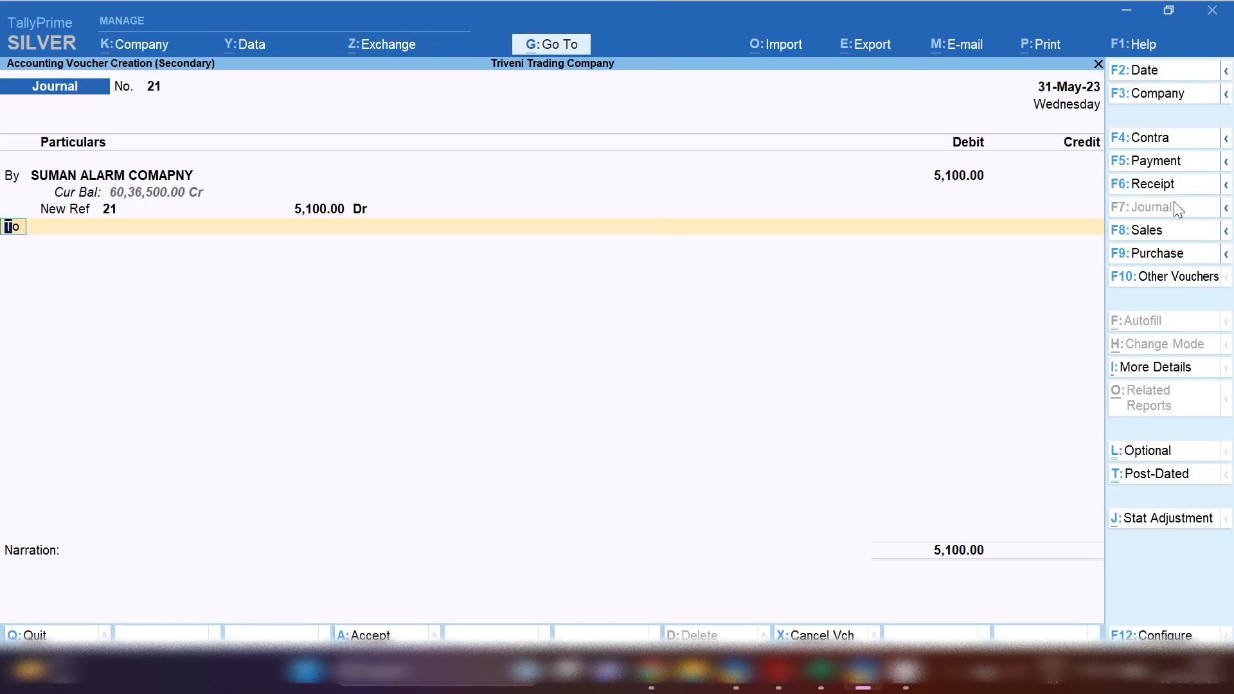
pyautogui.press('Return')
pyautogui.hotkey('alt', 'c')
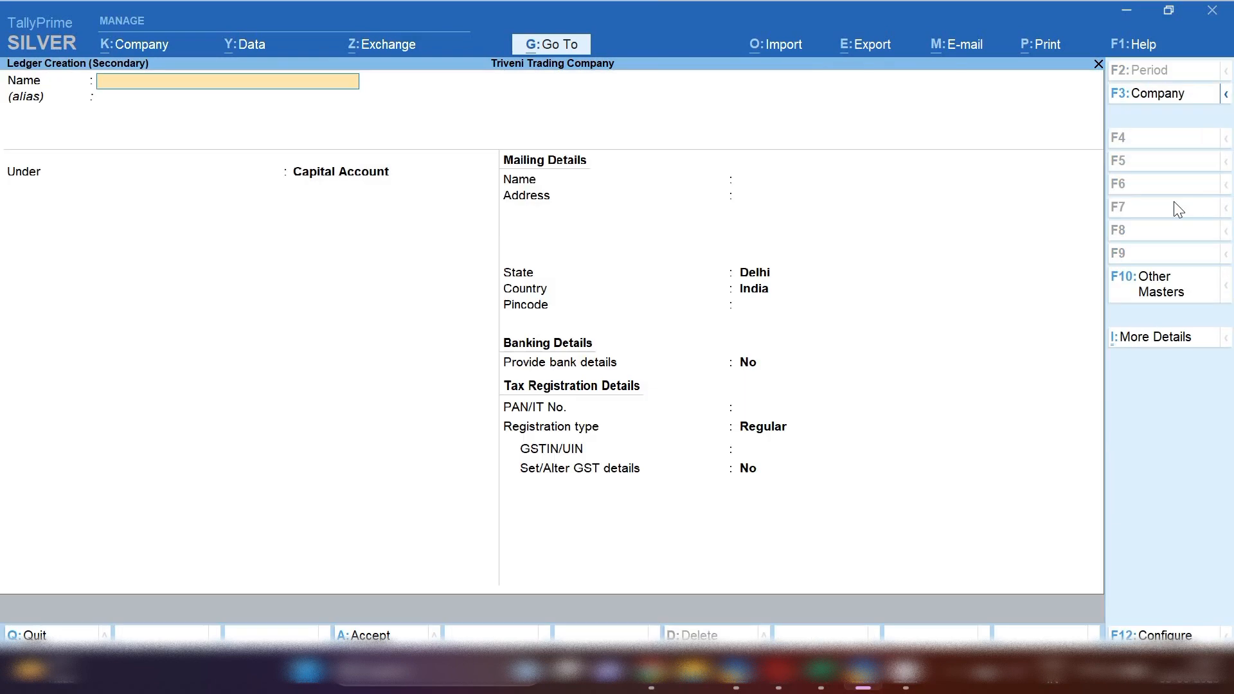
pyautogui.write('DS')
pyautogui.write(' Payable o')
pyautogui.write('n')
pyautogui.write(' 194')
pyautogui.write('@')
pyautogui.press('BackSpace')
pyautogui.press('BackSpace')
pyautogui.press('BackSpace')
pyautogui.write('Purhcase on Goo')
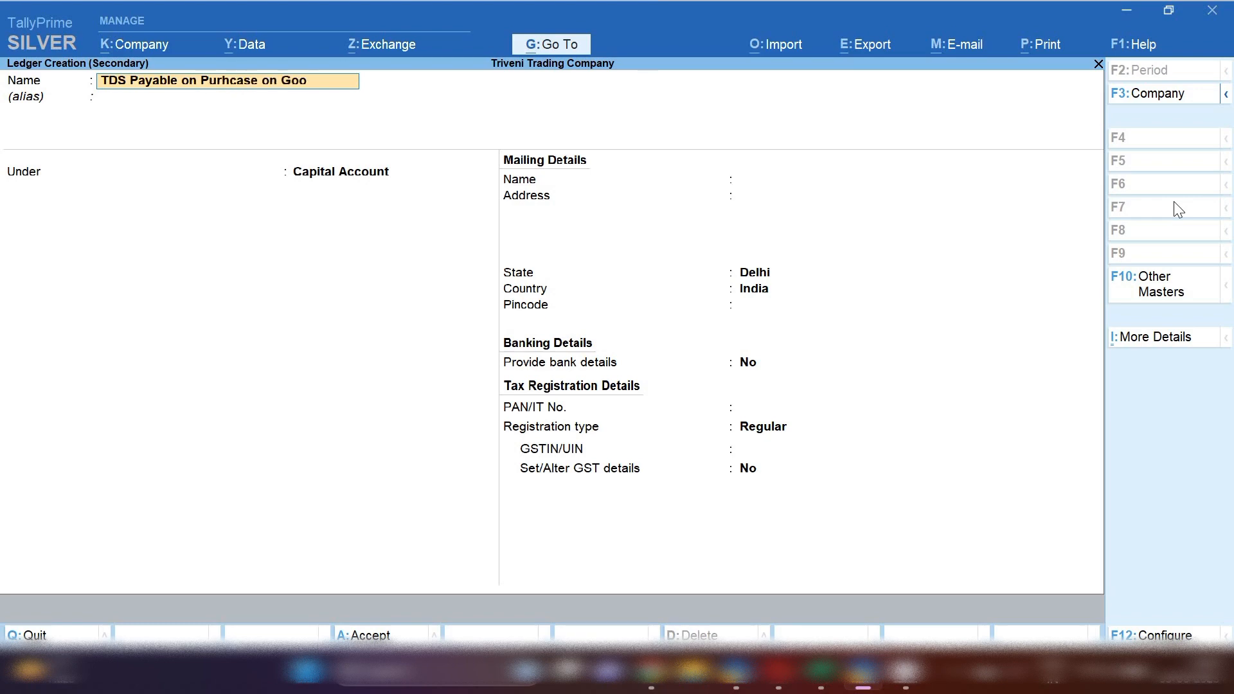
pyautogui.write('ds (194Q)')
pyautogui.press('Return')
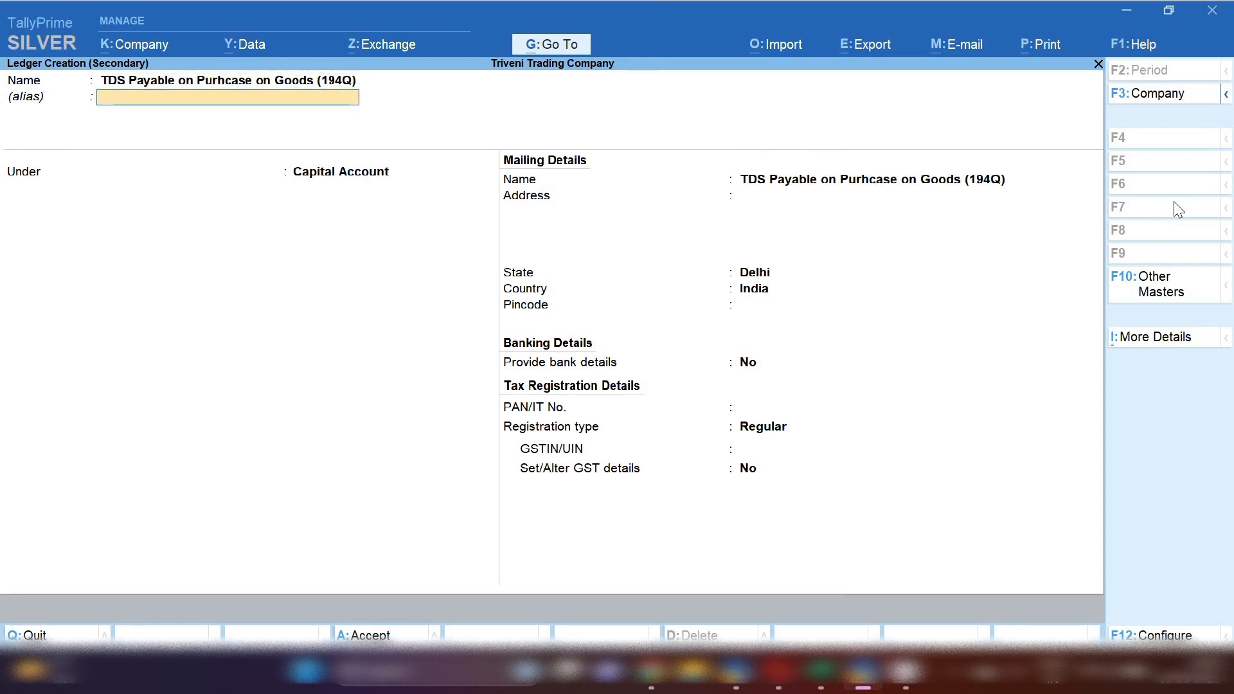
# Place the new TDS ledger under Current Liabilities and save it
pyautogui.press('Return')
pyautogui.write('Curr')
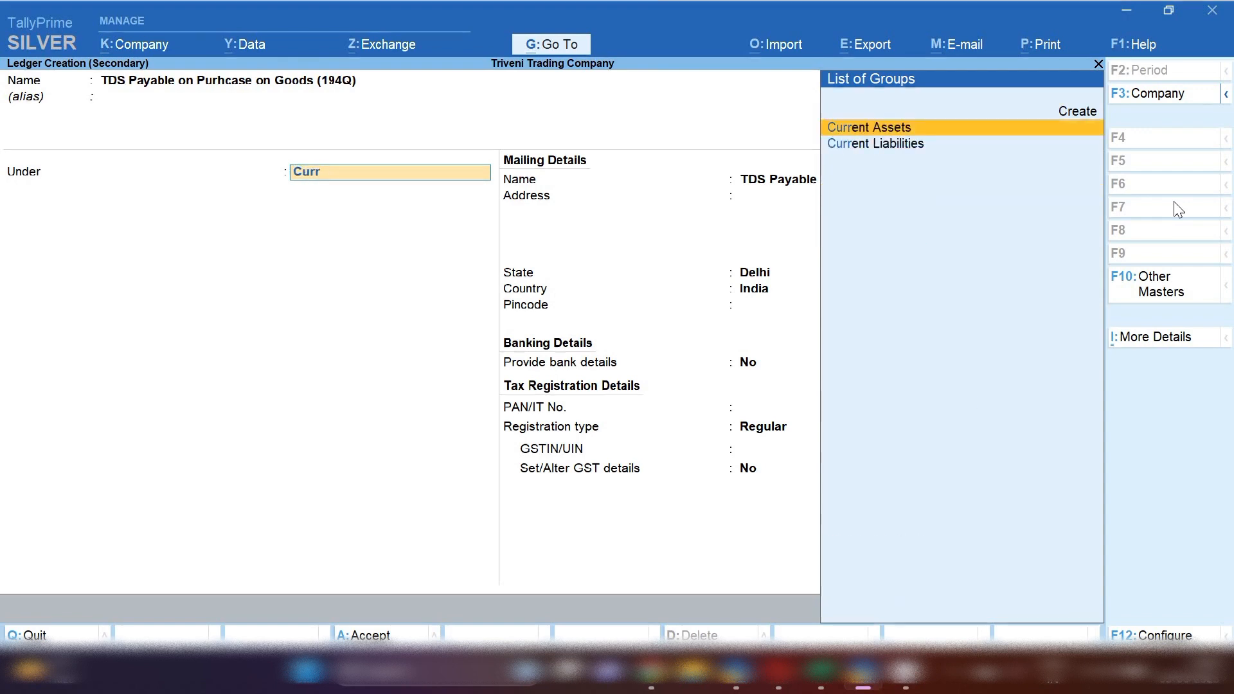
pyautogui.press('Down')
pyautogui.press('Return')
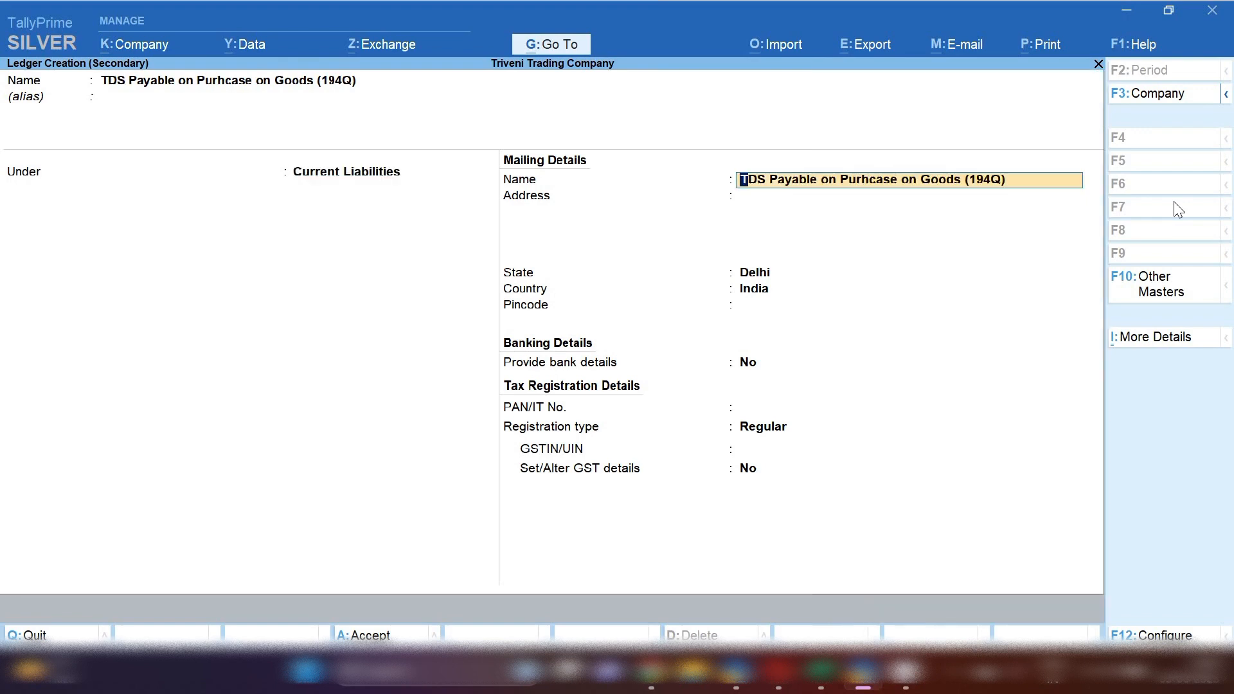
pyautogui.press('Return')
pyautogui.hotkey('ctrl', 'a')
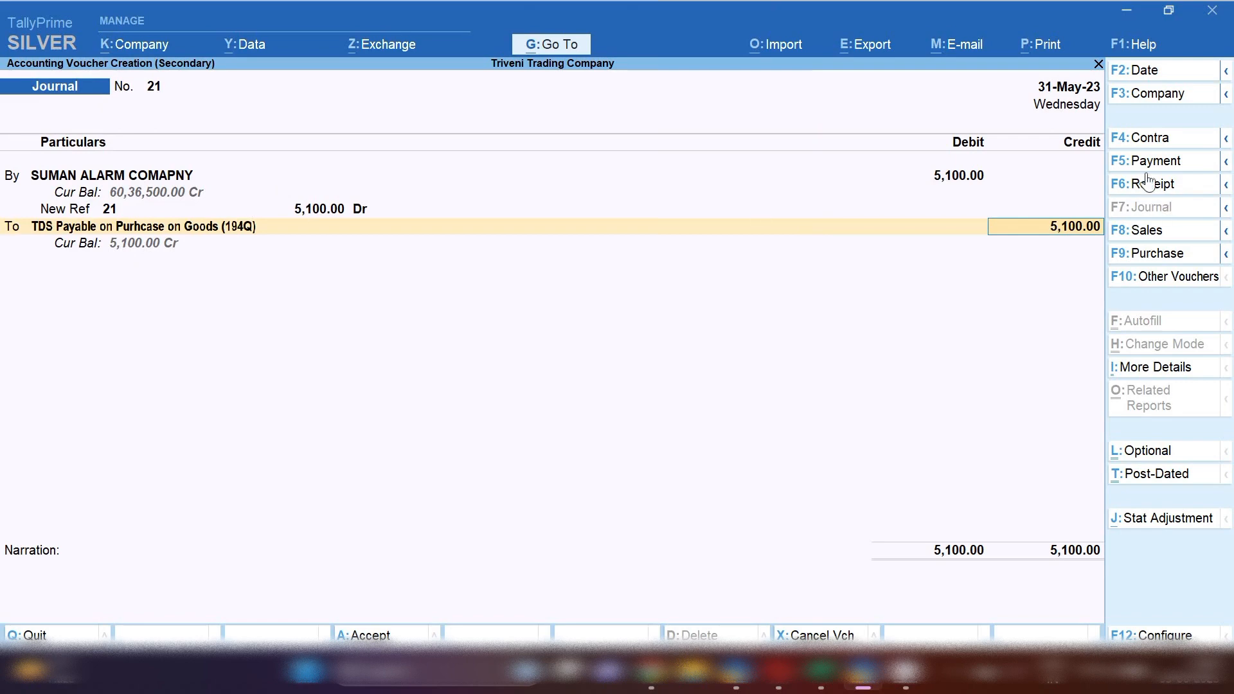
# Accept the 5,100 credit, add the narration 'being tds booked for the month of may' and save the journal voucher
pyautogui.press('Return')
pyautogui.write('being tds')
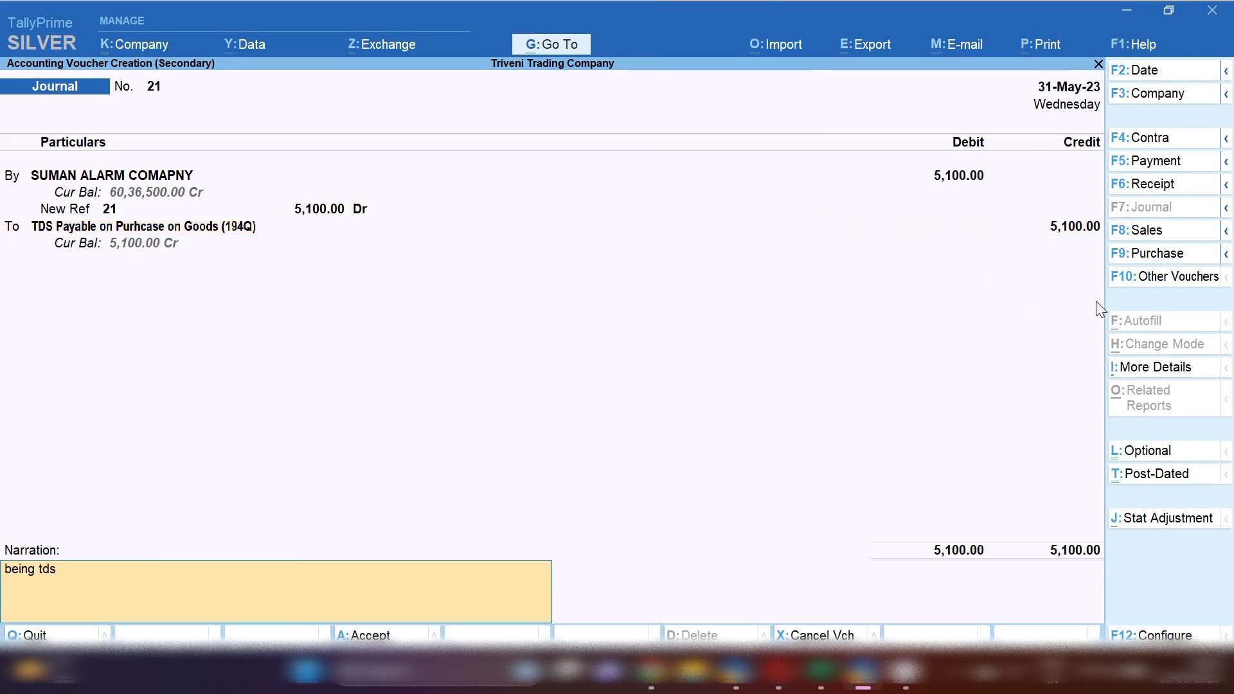
pyautogui.write(' booked for the month of may')
pyautogui.press('Return')
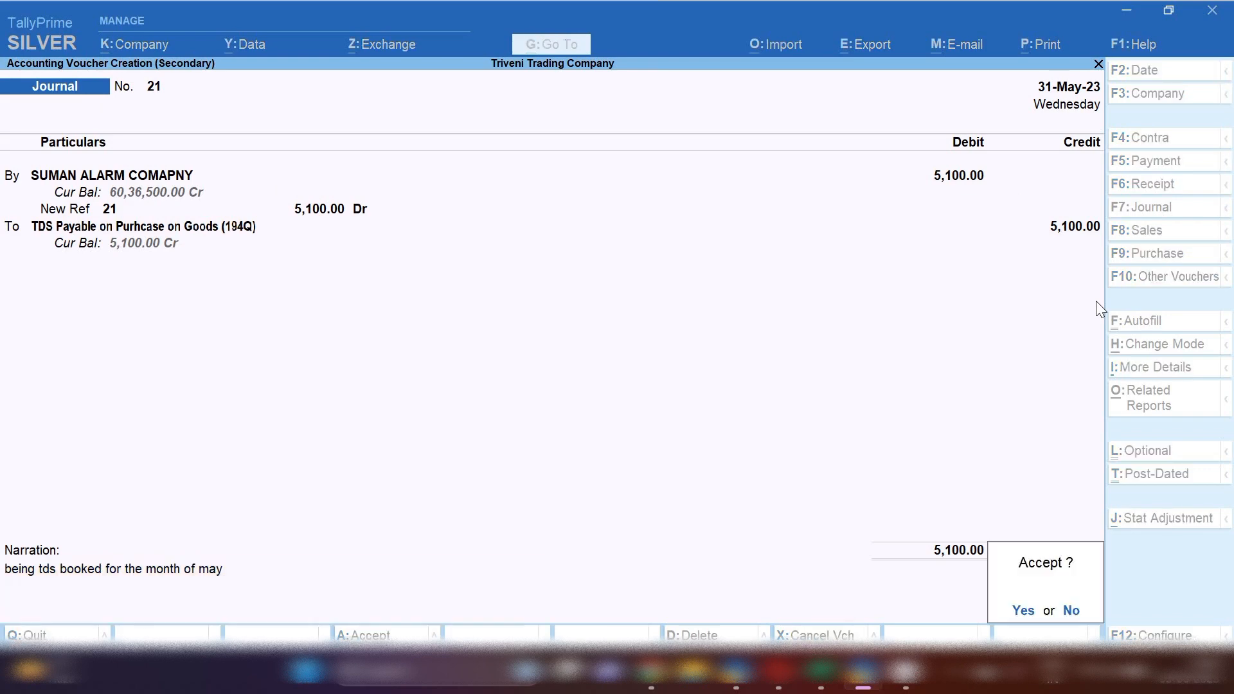
pyautogui.press('Return')
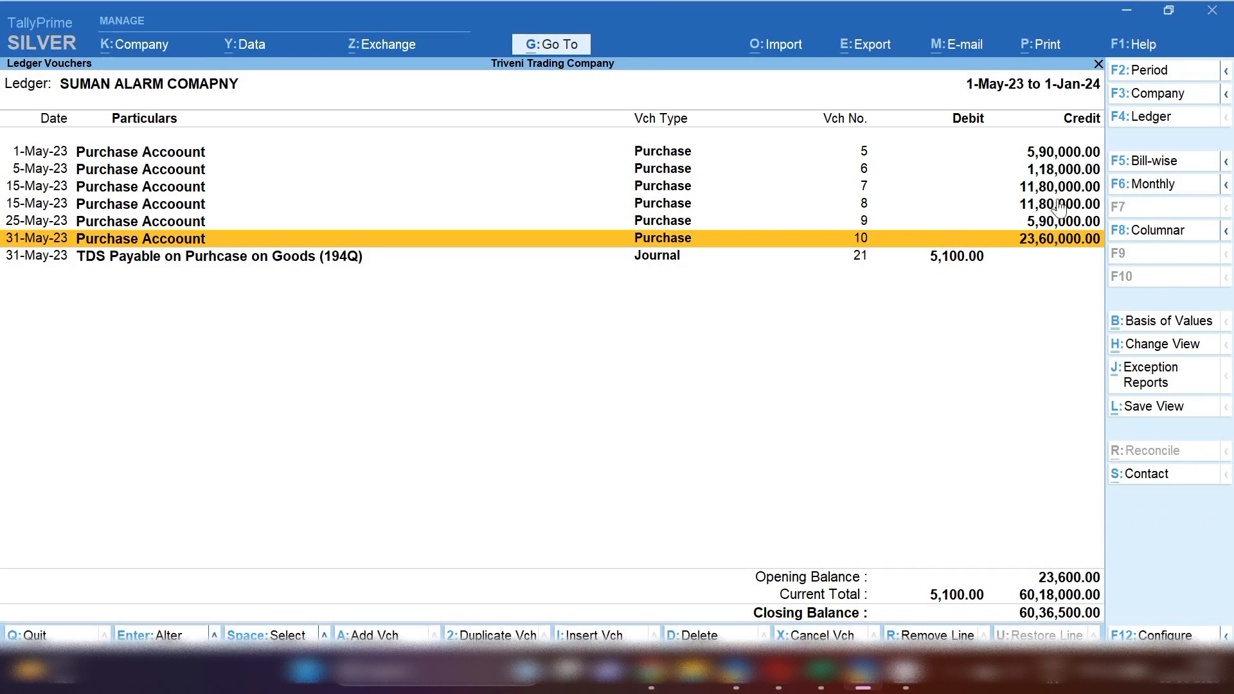
# Start a new Payment voucher from the ledger report and set its date to 1-6-2023
pyautogui.click(965, 258)
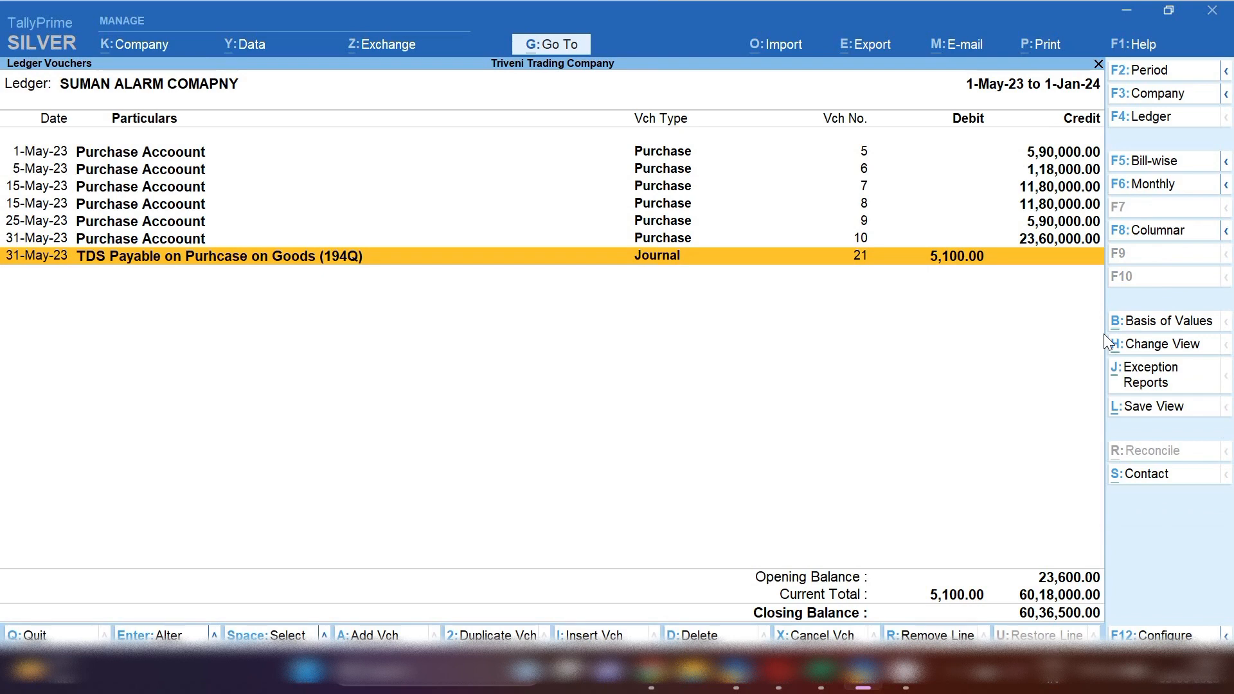
pyautogui.hotkey('alt', 'a')
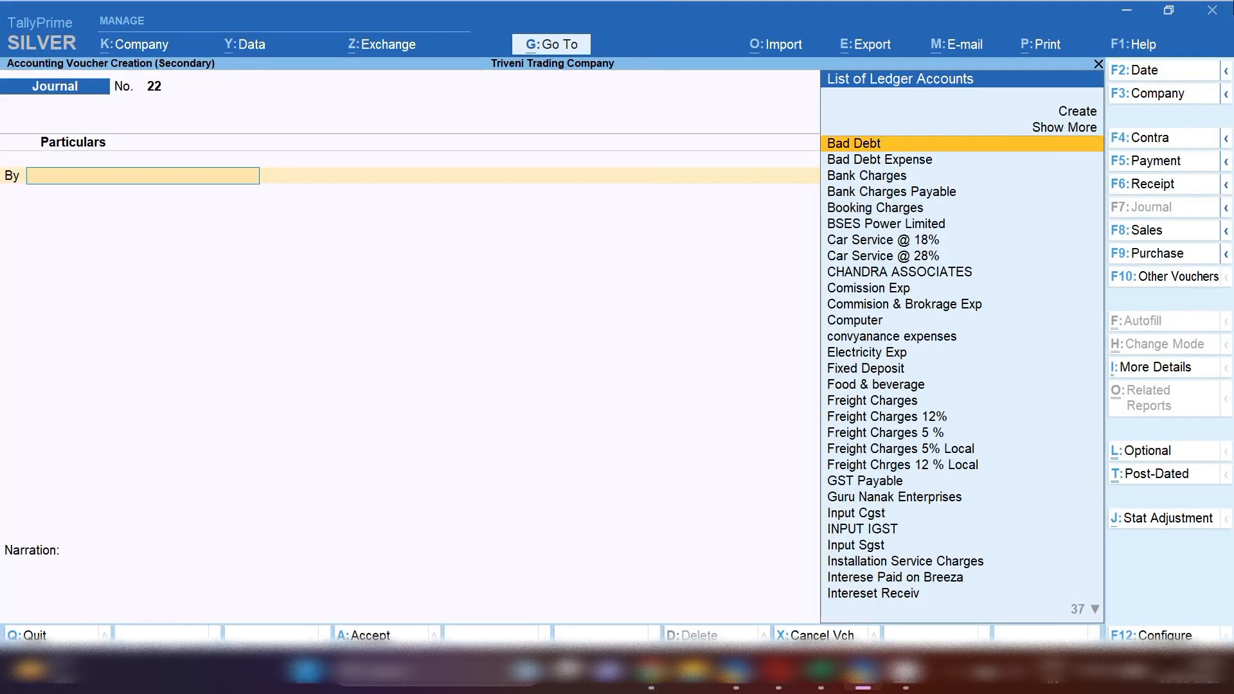
pyautogui.click(1162, 164)
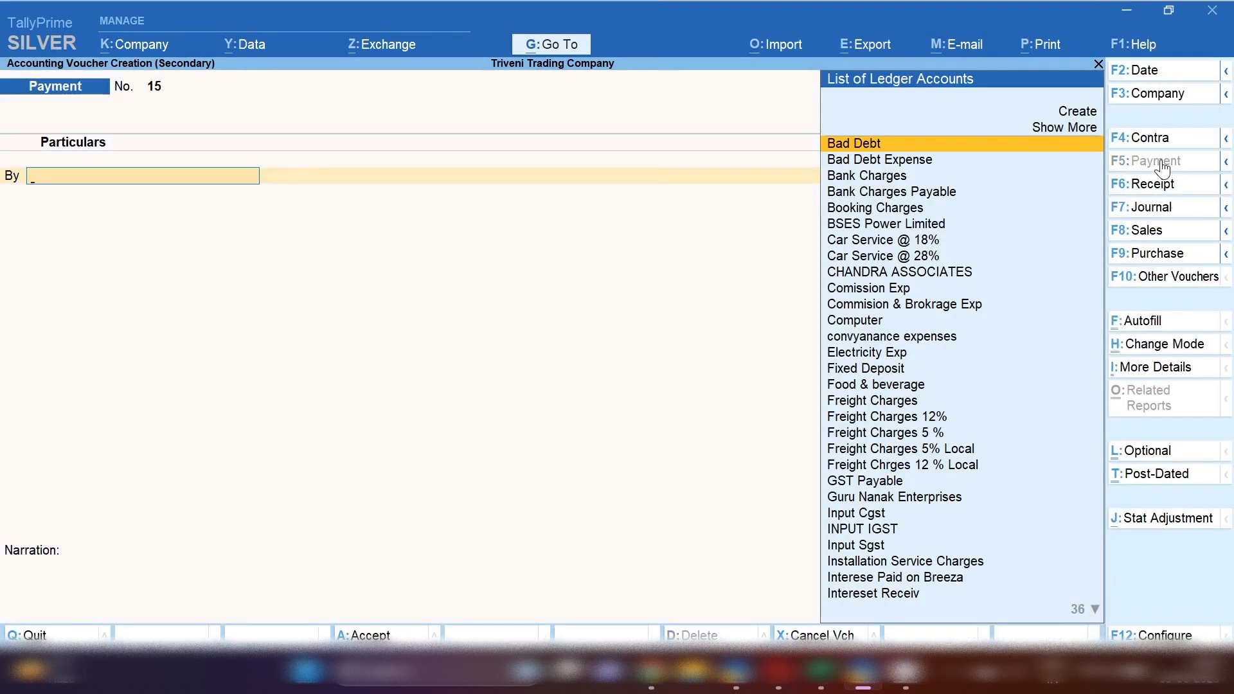
pyautogui.press('F2')
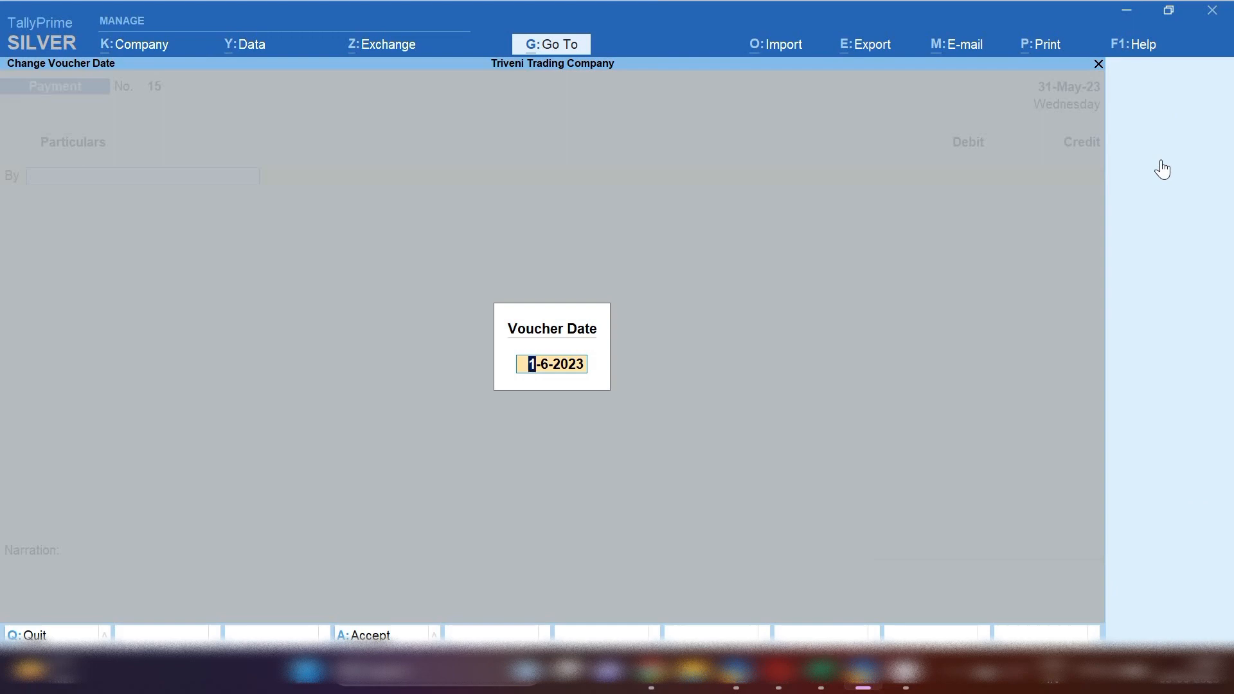
pyautogui.press('Return')
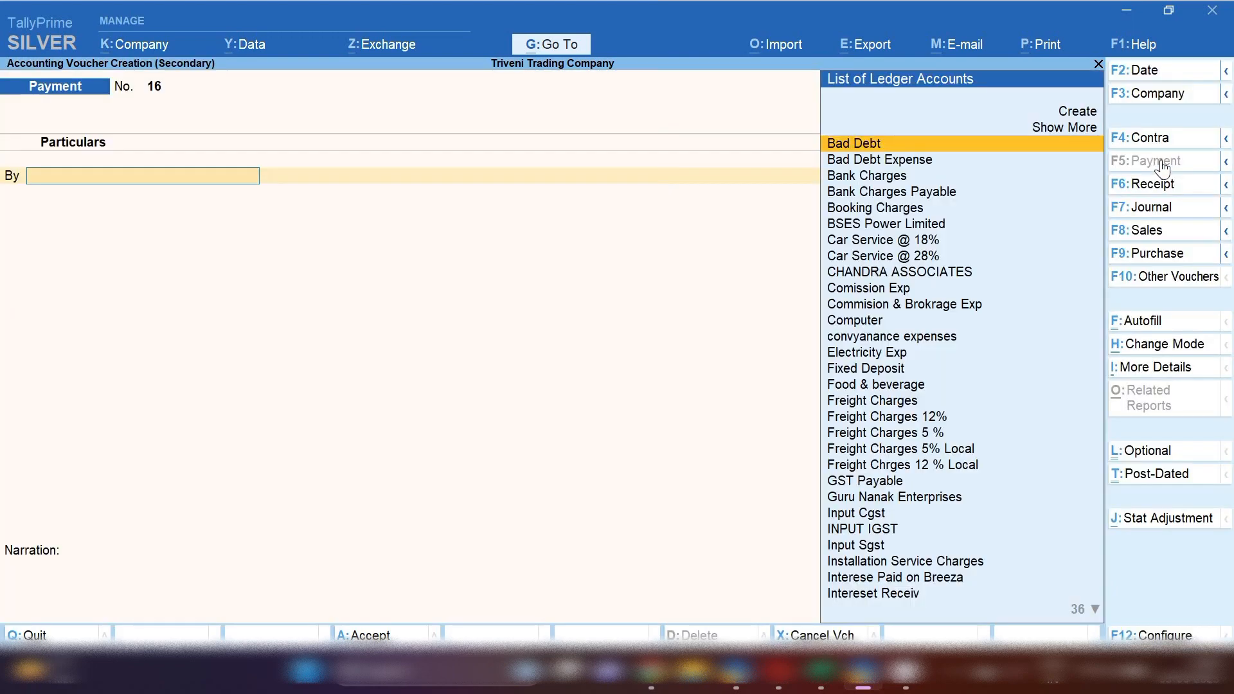
# Debit the TDS Payable on Purhcase on Goods (194Q) ledger with 5,100
pyautogui.write('Tds')
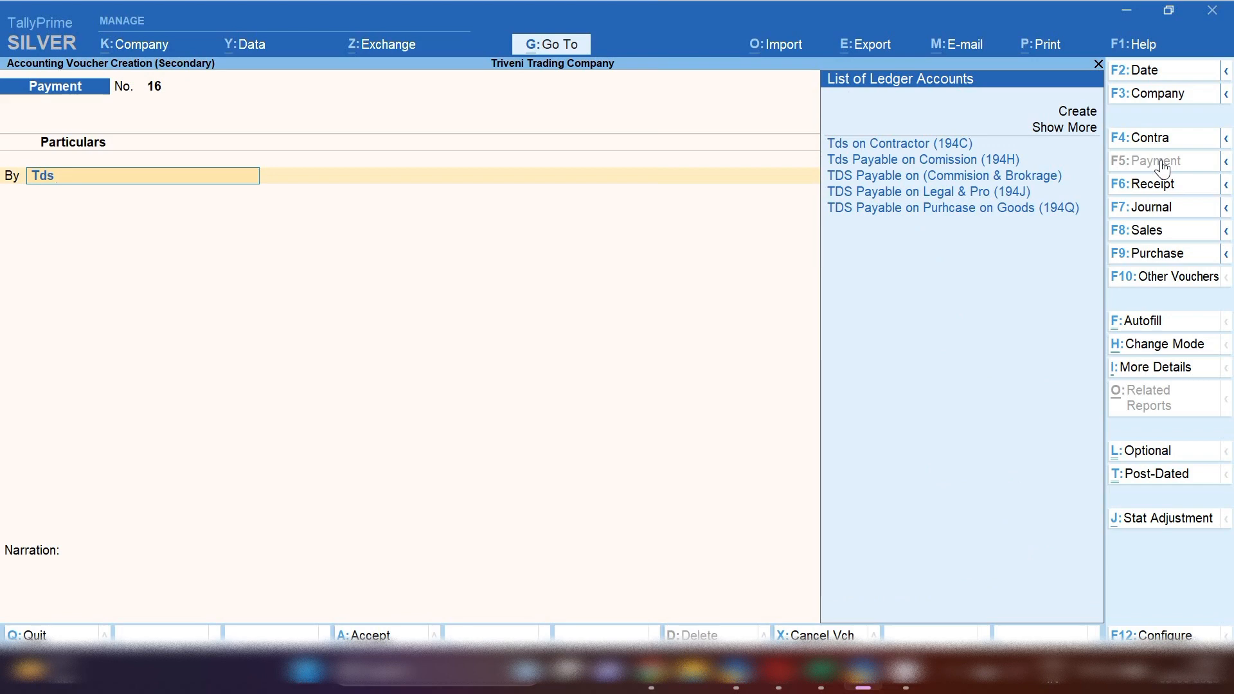
pyautogui.press('Down')
pyautogui.press('Down')
pyautogui.press('Down')
pyautogui.press('Down')
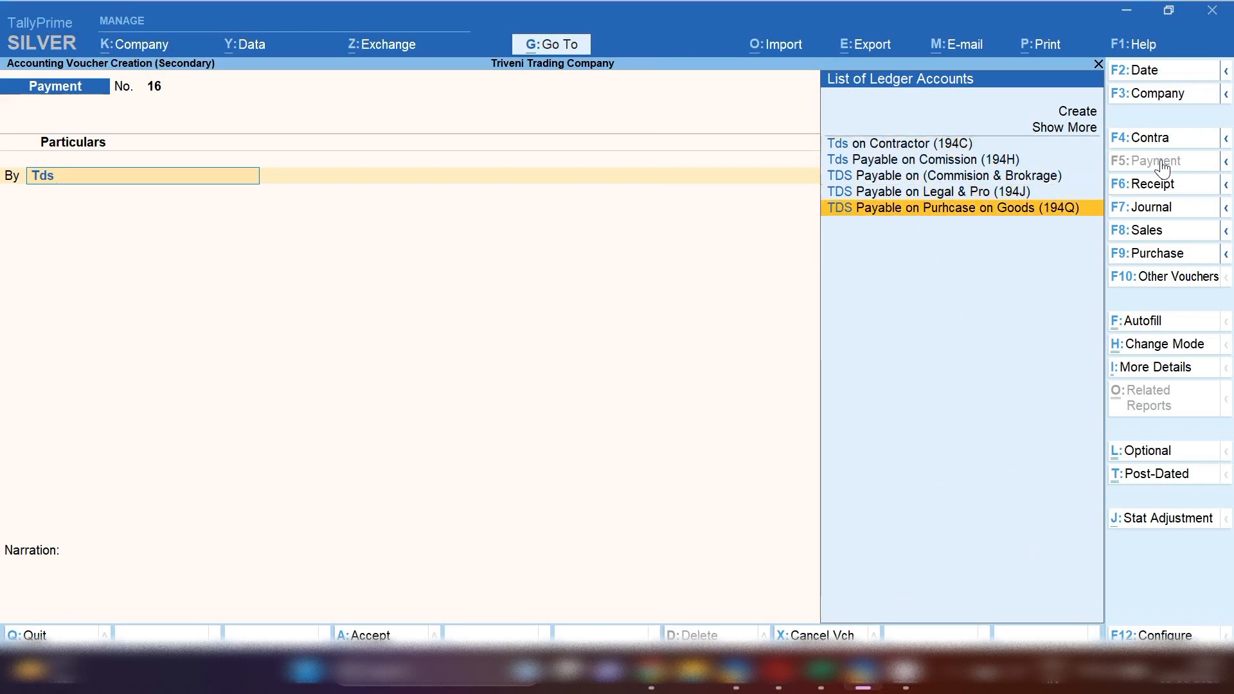
pyautogui.press('Return')
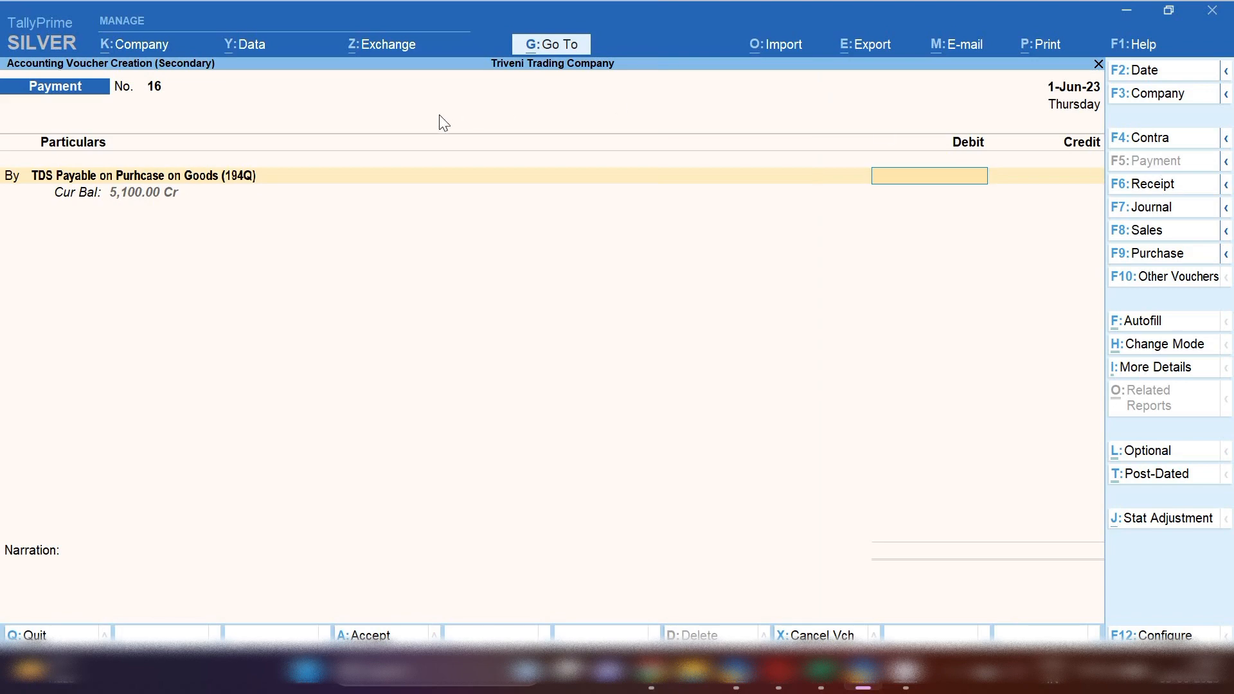
pyautogui.write('5100')
pyautogui.press('Return')
# Credit Sbi Bank with the matching 5,100 amount
pyautogui.write('sbi')
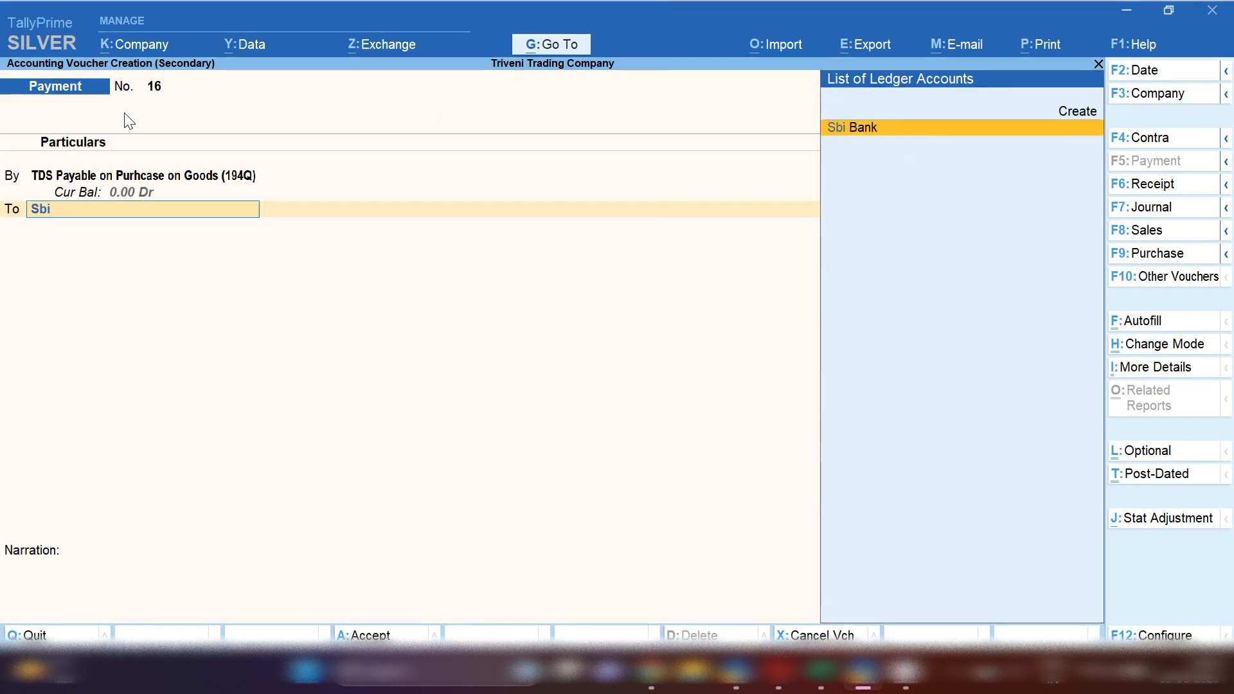
pyautogui.press('Return')
pyautogui.press('Return')
pyautogui.press('Return')
pyautogui.press('Return')
pyautogui.press('Return')
pyautogui.press('Return')
# Add the narration 'tds payment for the month of' and save the payment voucher
pyautogui.write('t')
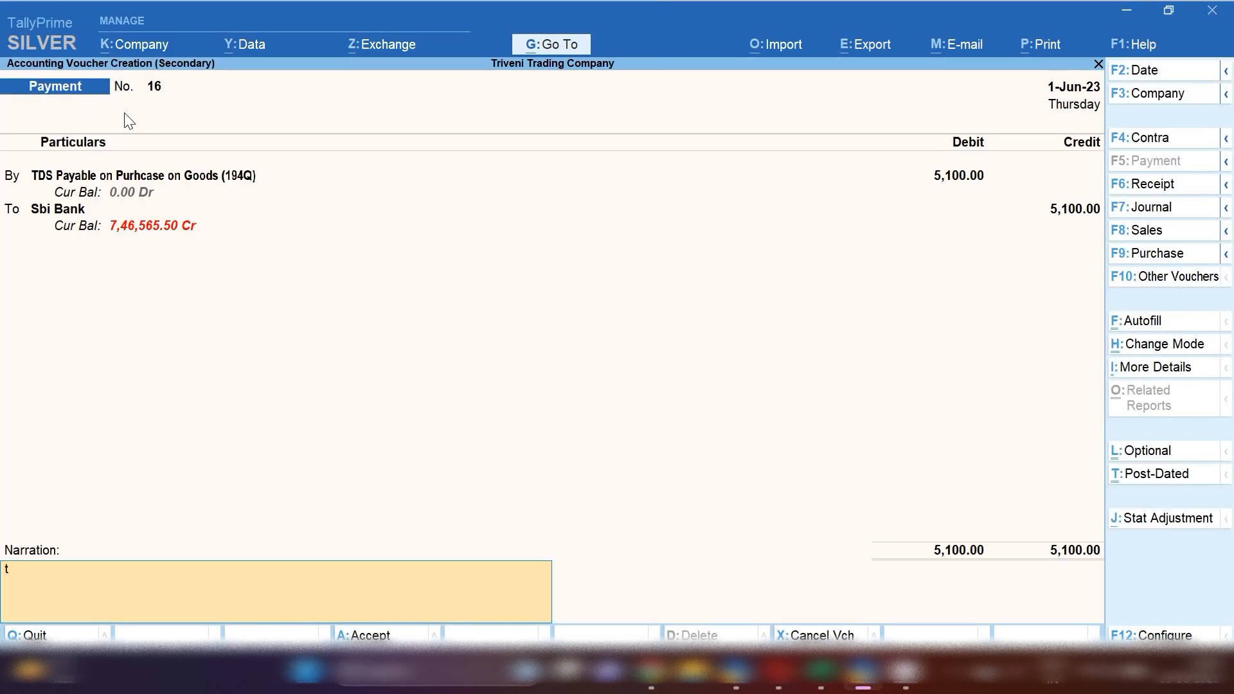
pyautogui.write('ds payment for the monthf o')
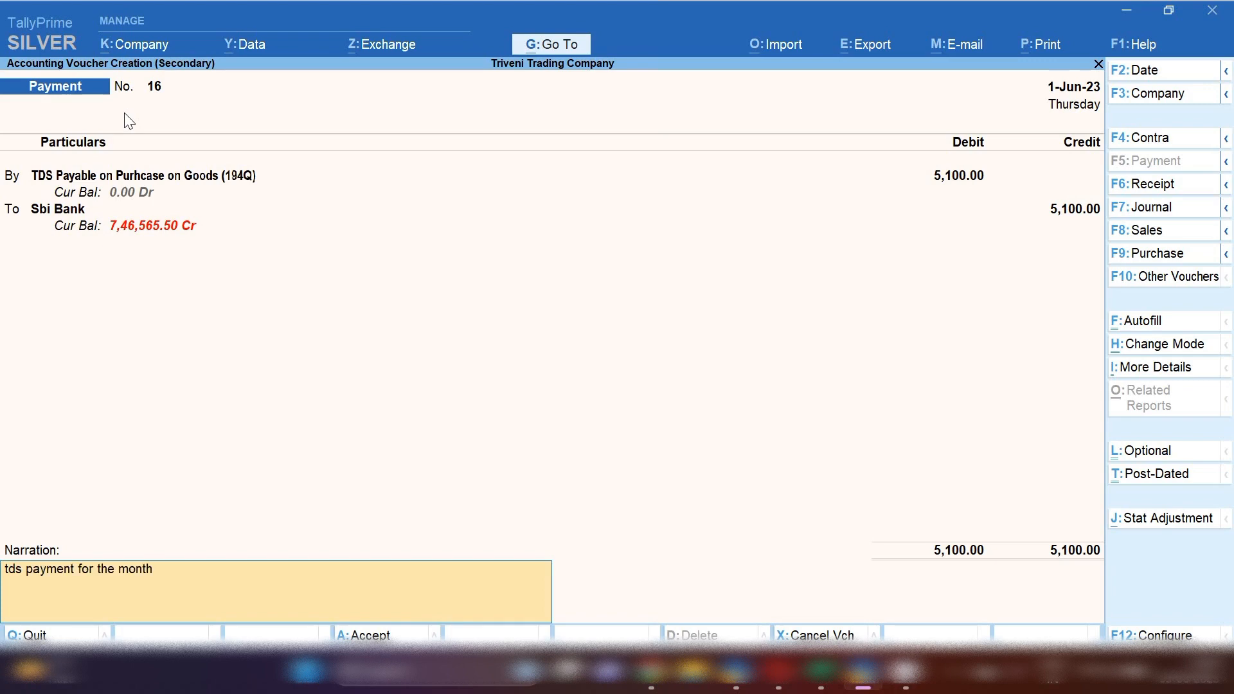
pyautogui.press('BackSpace')
pyautogui.press('BackSpace')
pyautogui.press('BackSpace')
pyautogui.write('of')
pyautogui.press('Return')
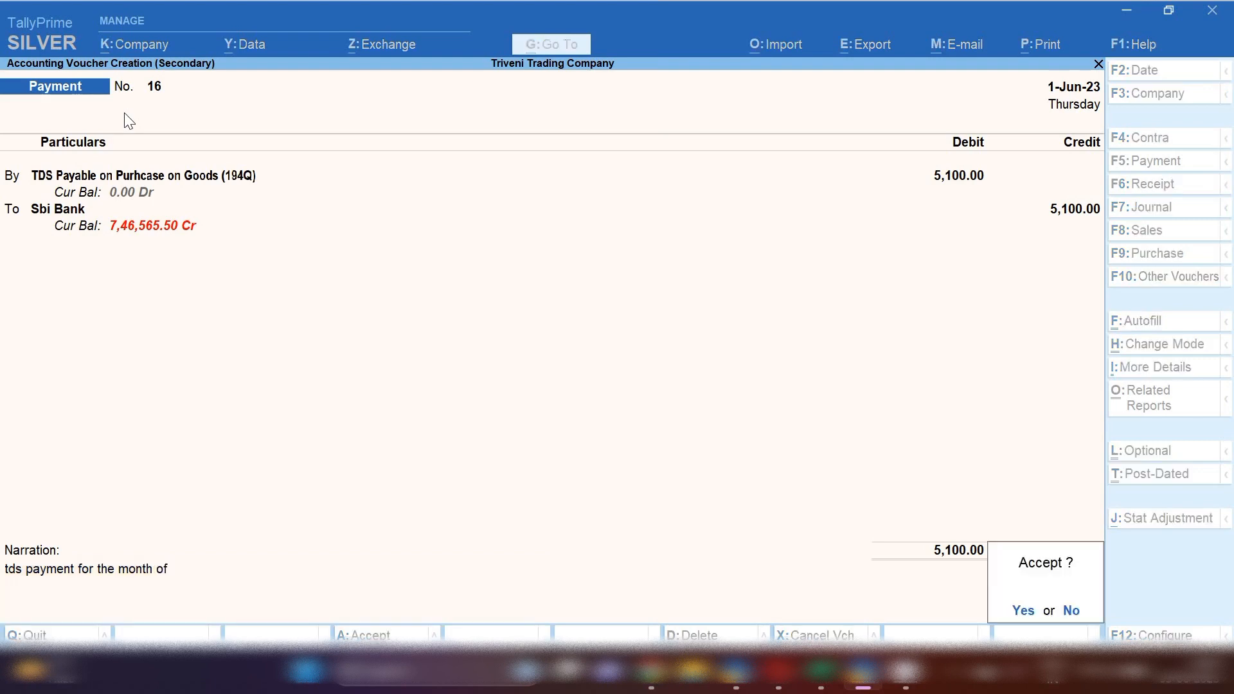
pyautogui.press('Return')
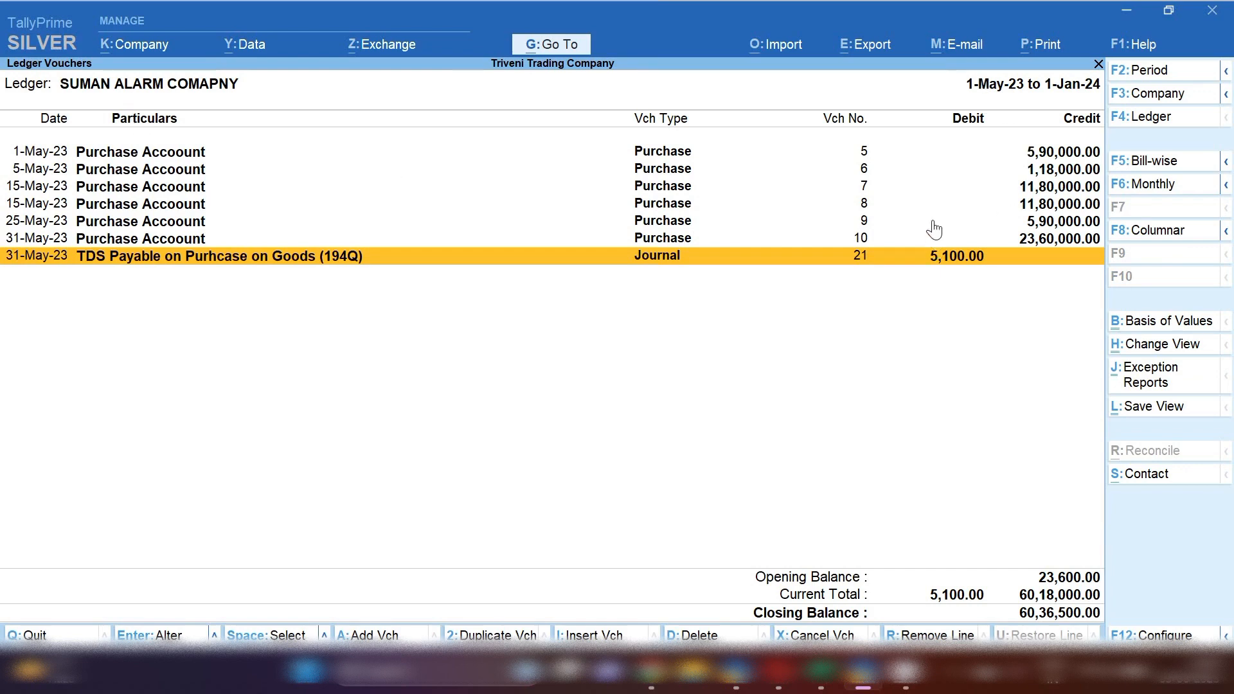
# Open the ledger report for TDS Payable on Purhcase on Goods (194Q)
pyautogui.press('Escape')
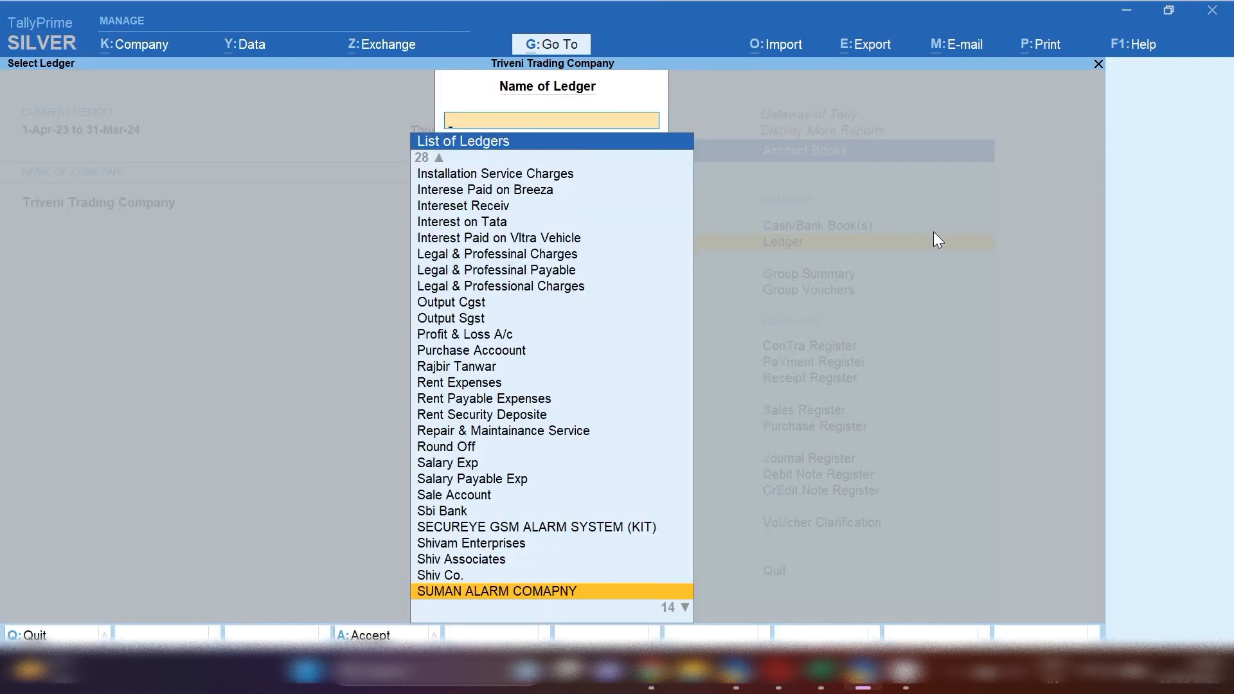
pyautogui.write('Tds')
pyautogui.press('Down')
pyautogui.press('Down')
pyautogui.press('Down')
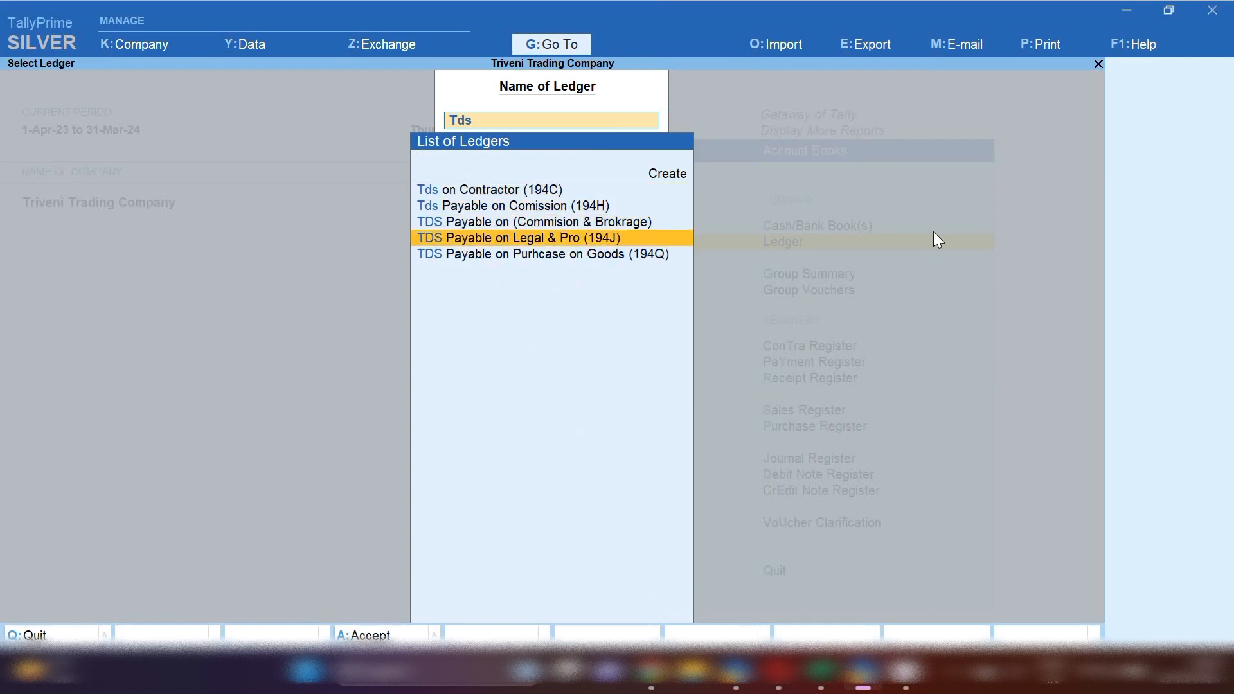
pyautogui.press('Down')
pyautogui.press('Return')
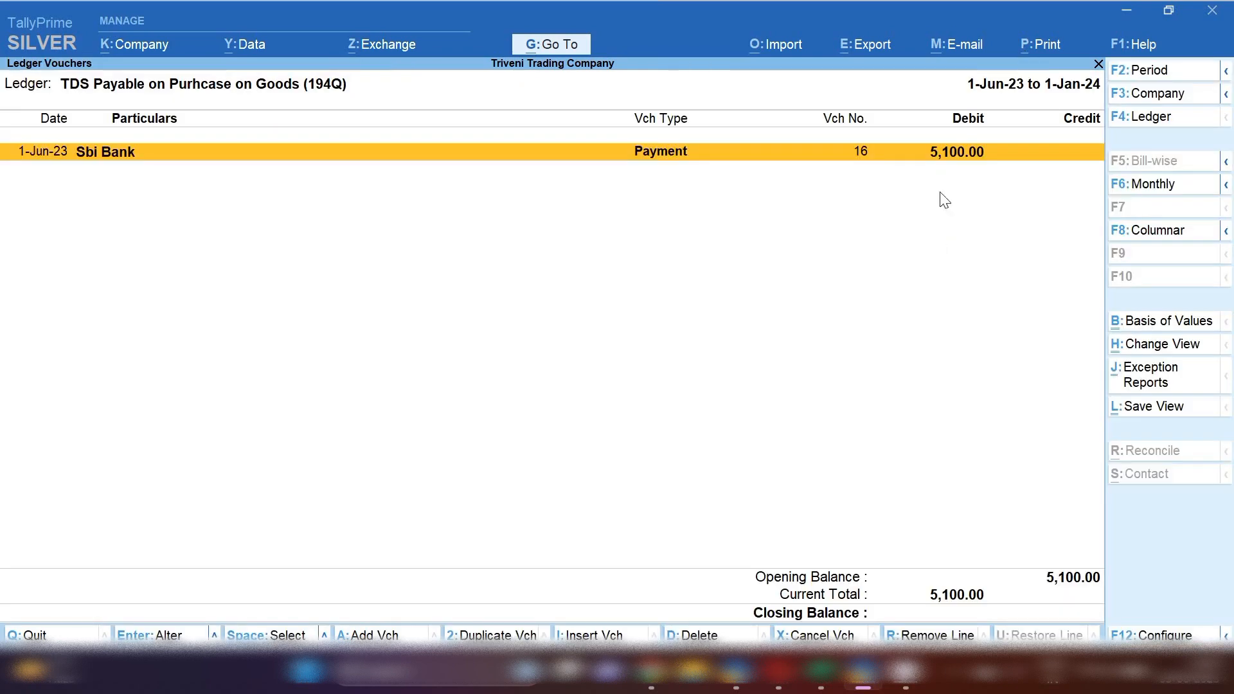
# Change the report period to start from 1-4-2023 to 1-1-2024
pyautogui.hotkey('alt', 'F2')
pyautogui.write('1-4-2023')
pyautogui.press('Return')
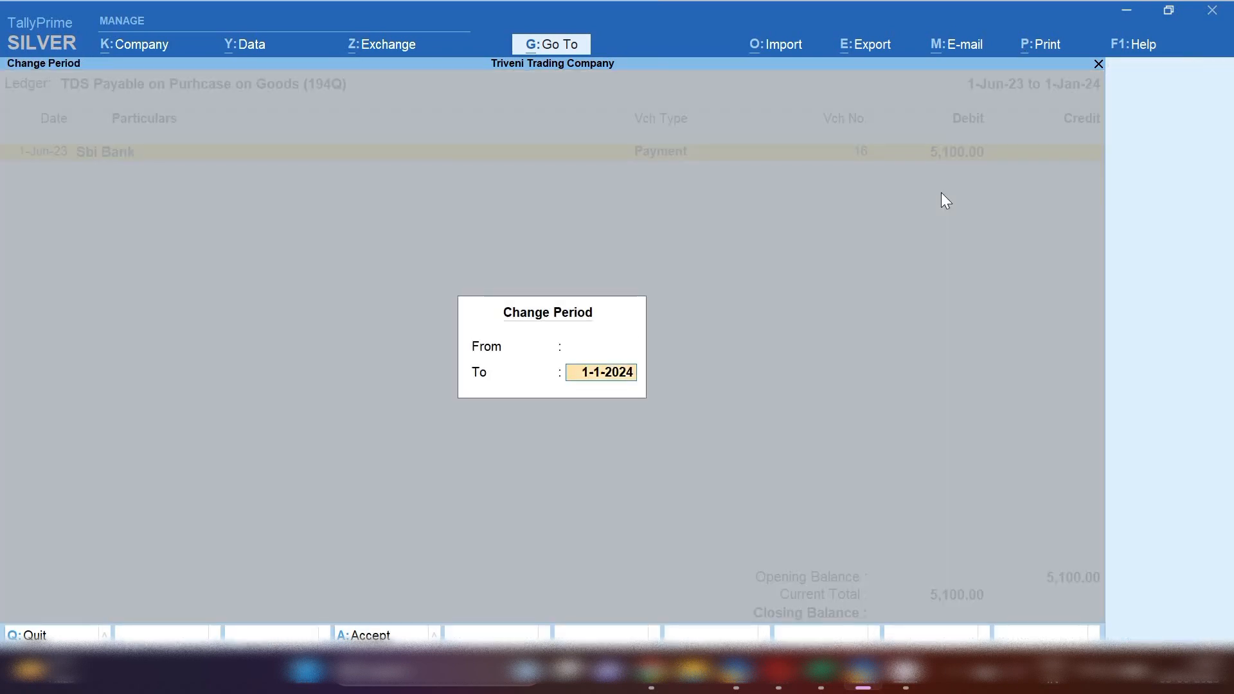
pyautogui.press('Return')
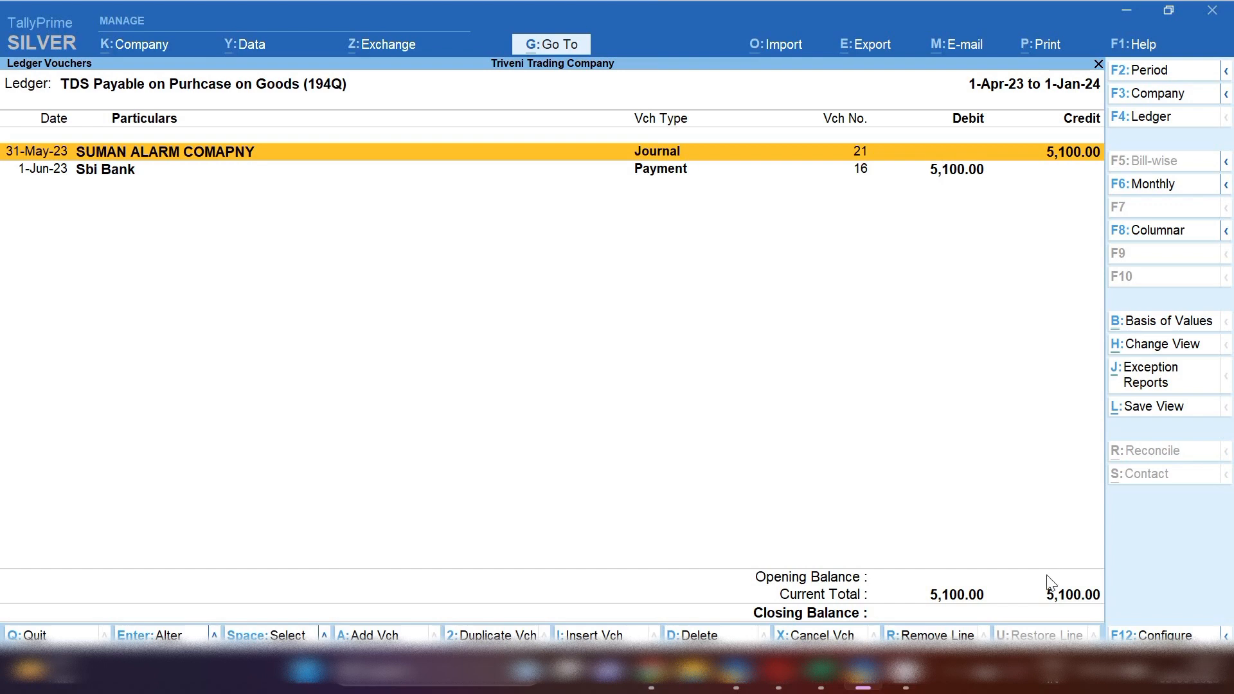
pyautogui.click(963, 675)
pyautogui.rightClick(916, 612)
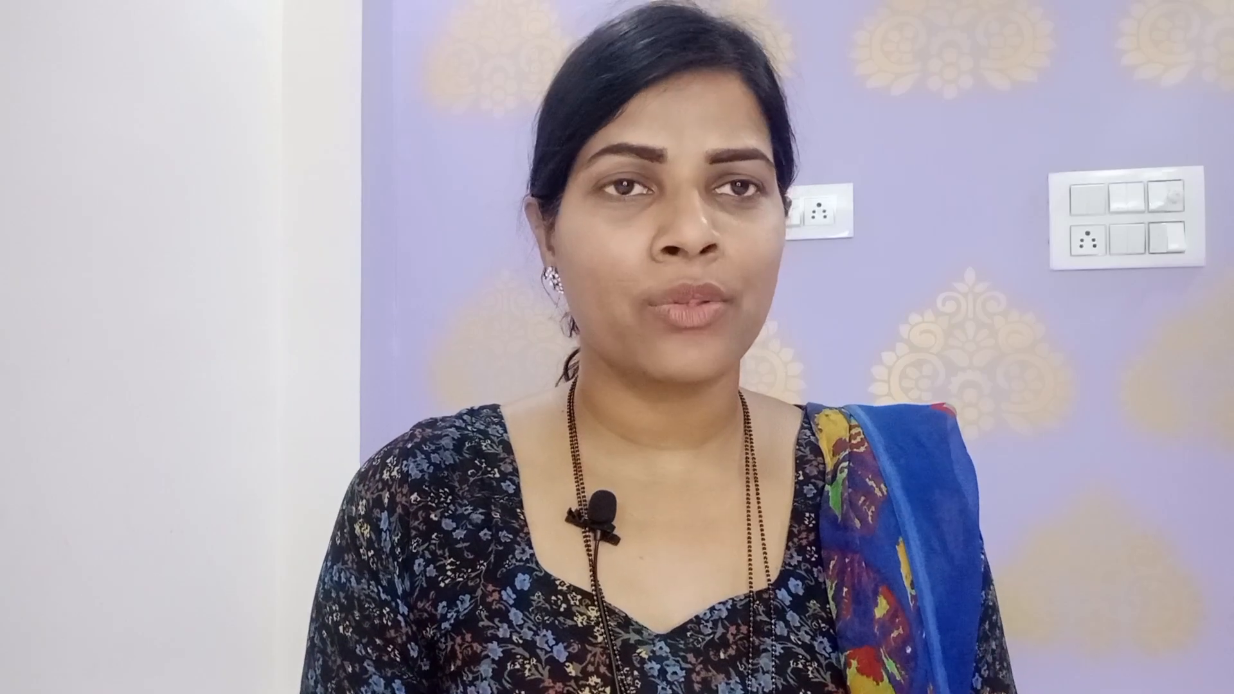